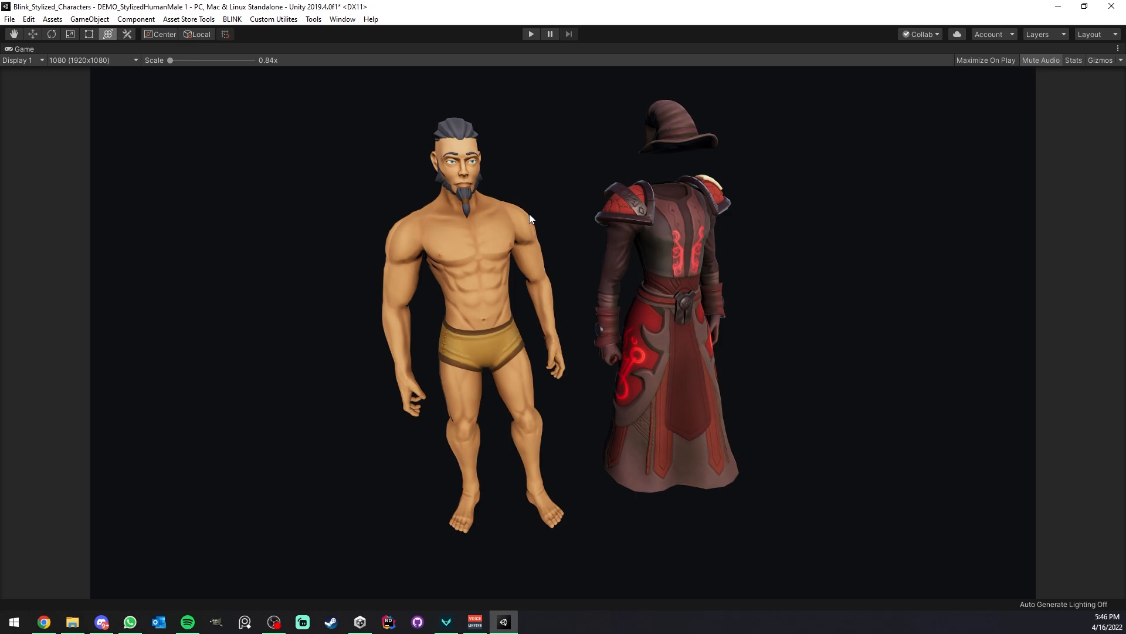
Restore the full editor layout with the Scene view and inspect the HumanMale_Character and Cloth2_2_HumanMale objects
{"action": "key", "text": "shift+space"}
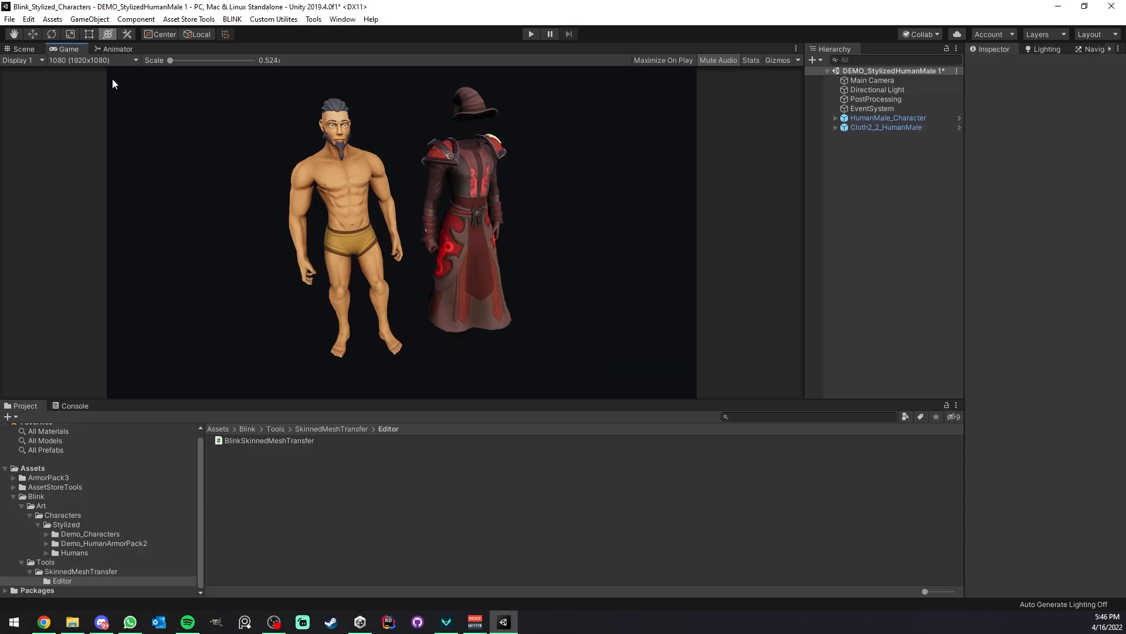
{"action": "left_click", "coordinate": [22, 49]}
{"action": "left_click", "coordinate": [865, 121]}
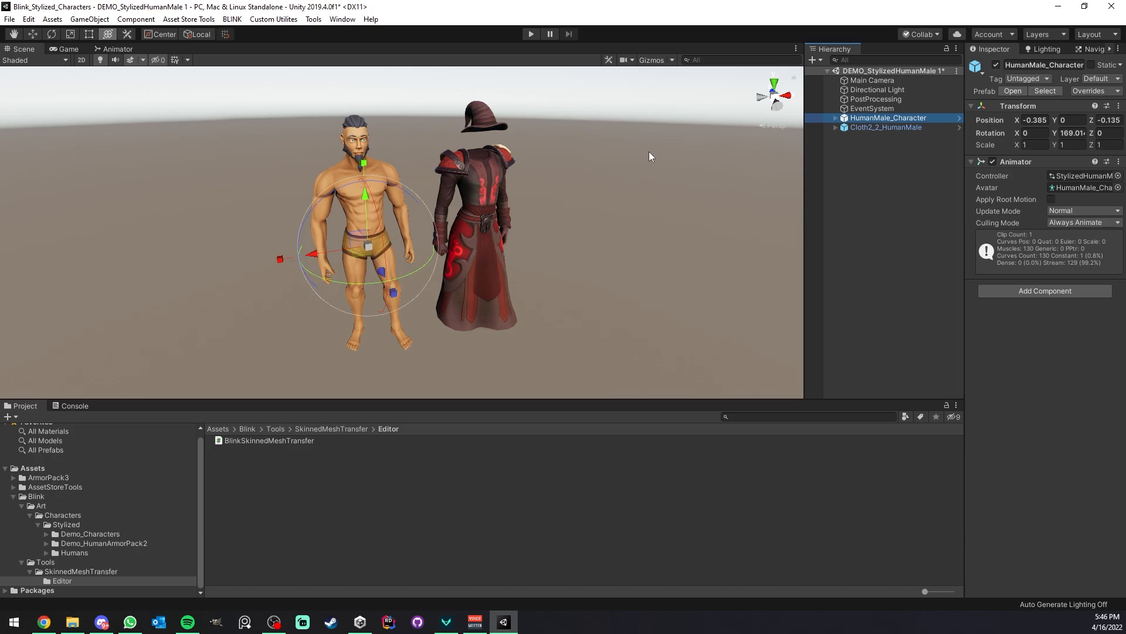
{"action": "left_click", "coordinate": [864, 127]}
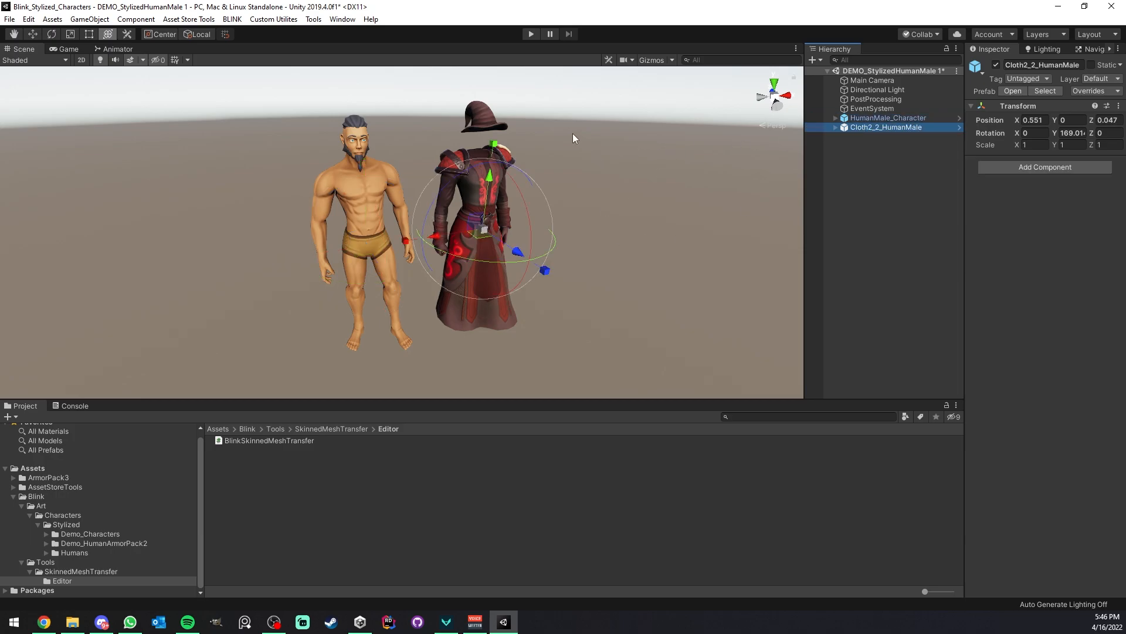
{"action": "left_click", "coordinate": [558, 163]}
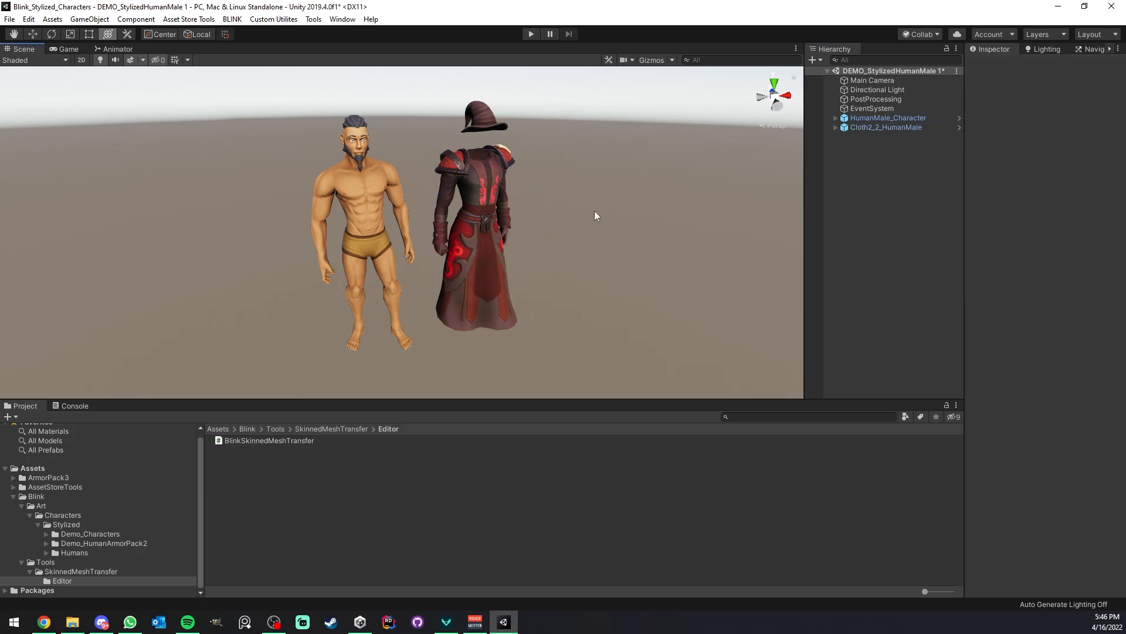
{"action": "left_click", "coordinate": [873, 121]}
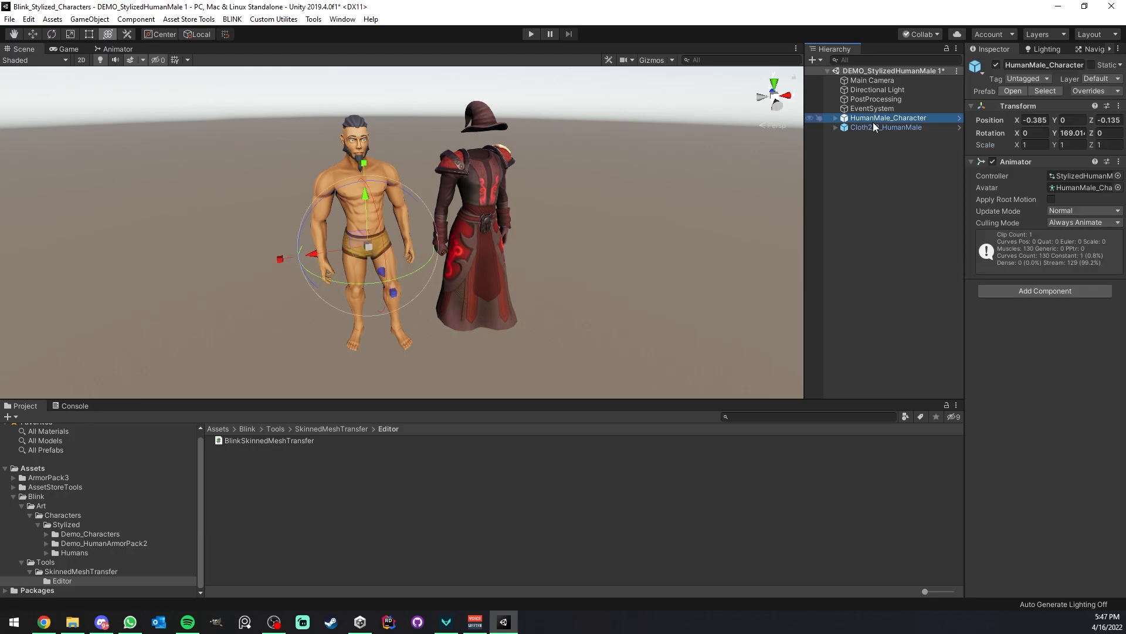
{"action": "left_click", "coordinate": [858, 146]}
{"action": "left_click", "coordinate": [861, 126]}
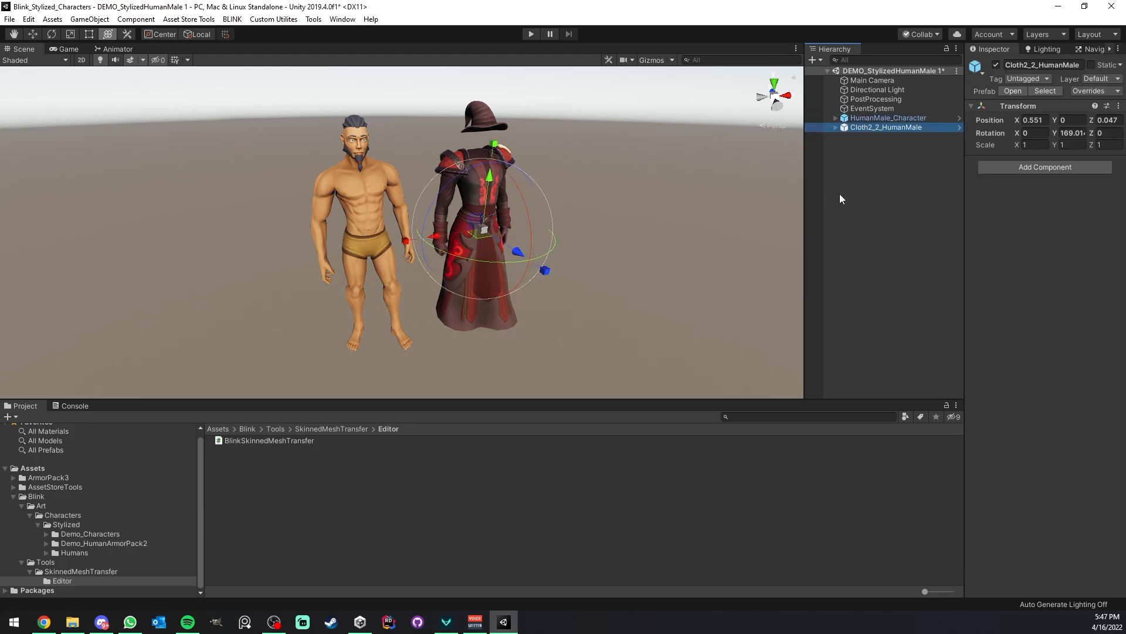
{"action": "left_click", "coordinate": [646, 178]}
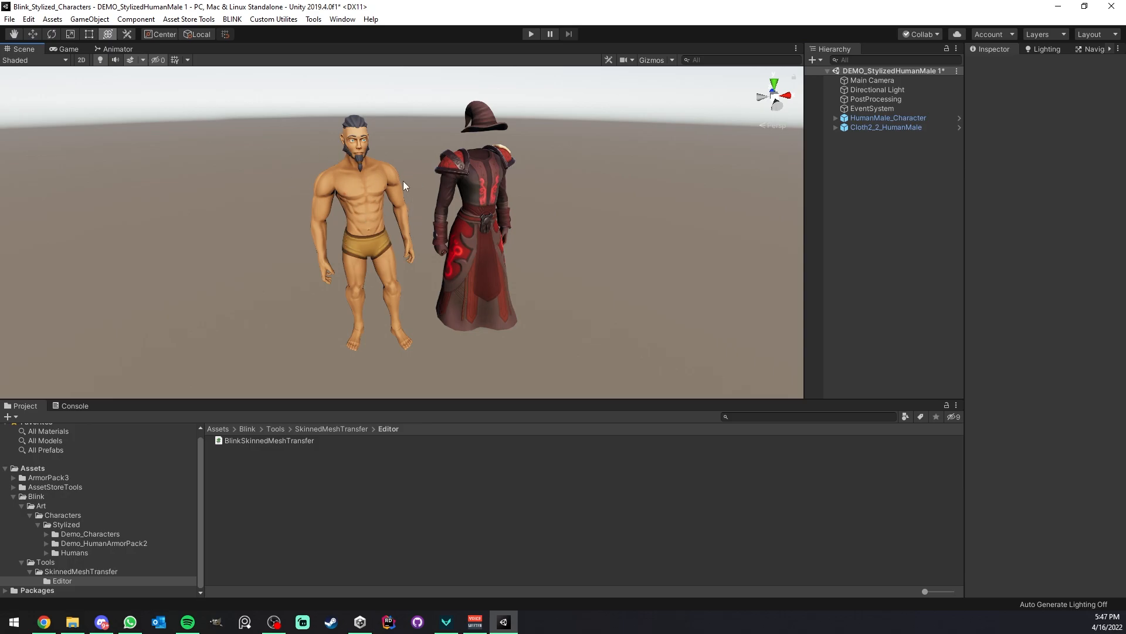
{"action": "left_click", "coordinate": [871, 118]}
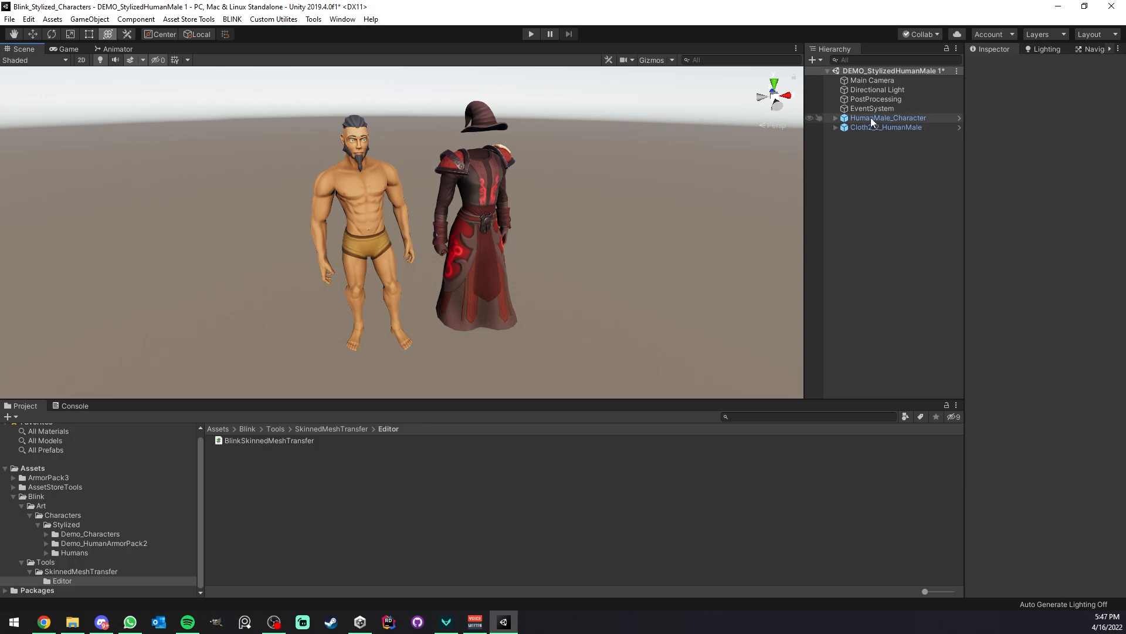
{"action": "left_click", "coordinate": [849, 141]}
Inspect the Skinned Mesh Renderer settings shared by the armor pieces inside Cloth2_2_HumanMale, from Cloth2_2_Belt to Cloth2_2_Shoulders
{"action": "left_click", "coordinate": [835, 127]}
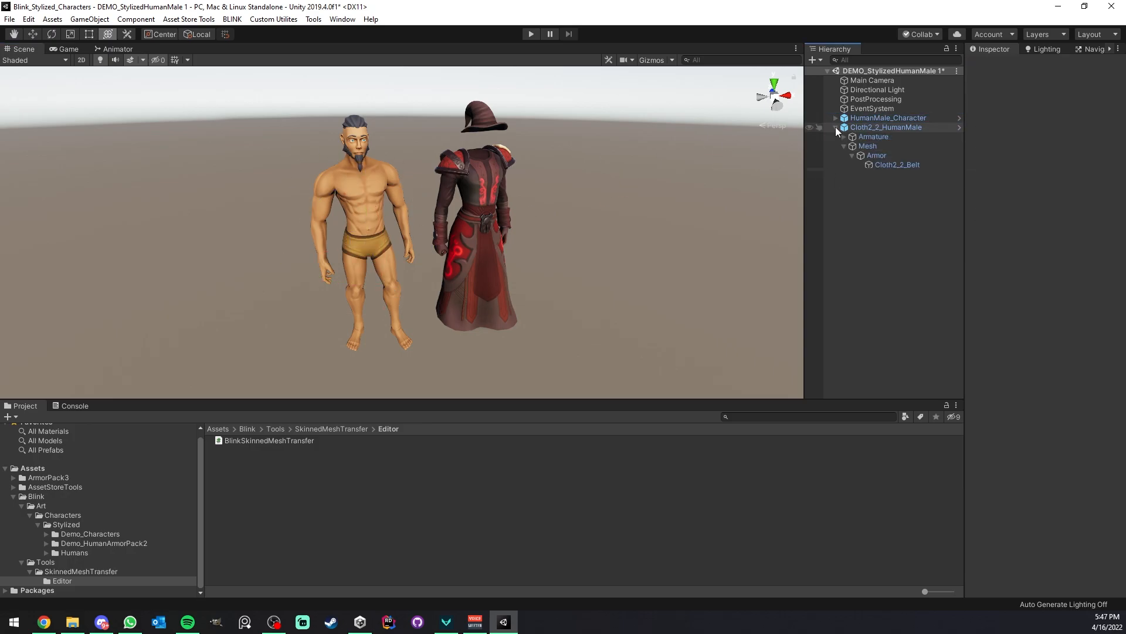
{"action": "left_click", "coordinate": [883, 164]}
{"action": "left_click", "coordinate": [897, 221], "text": "shift"}
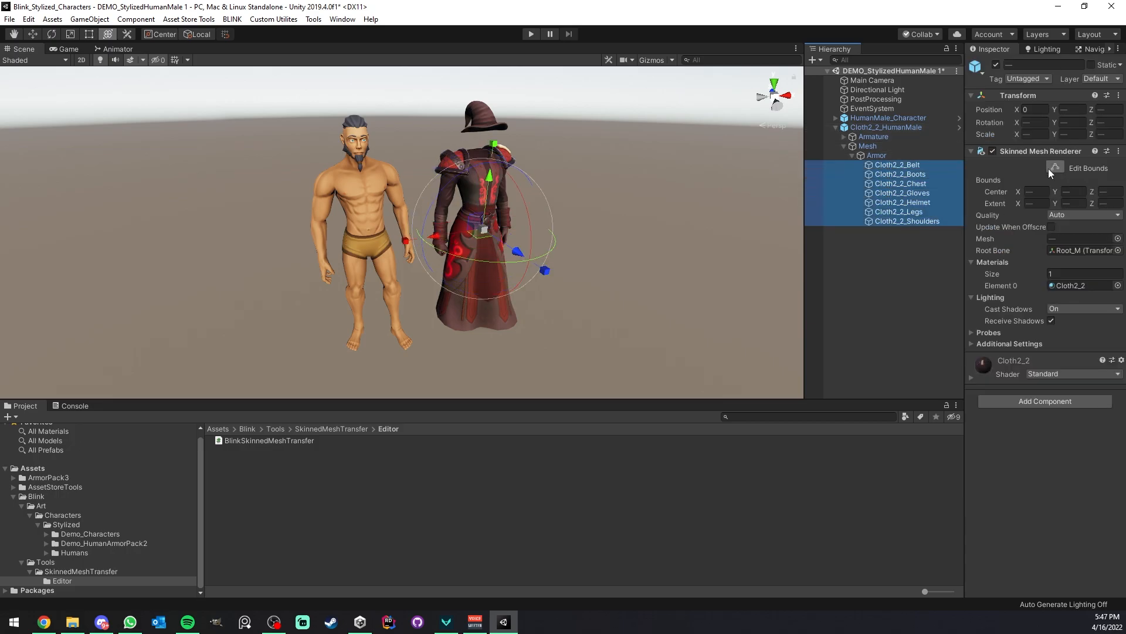
{"action": "left_click", "coordinate": [874, 259]}
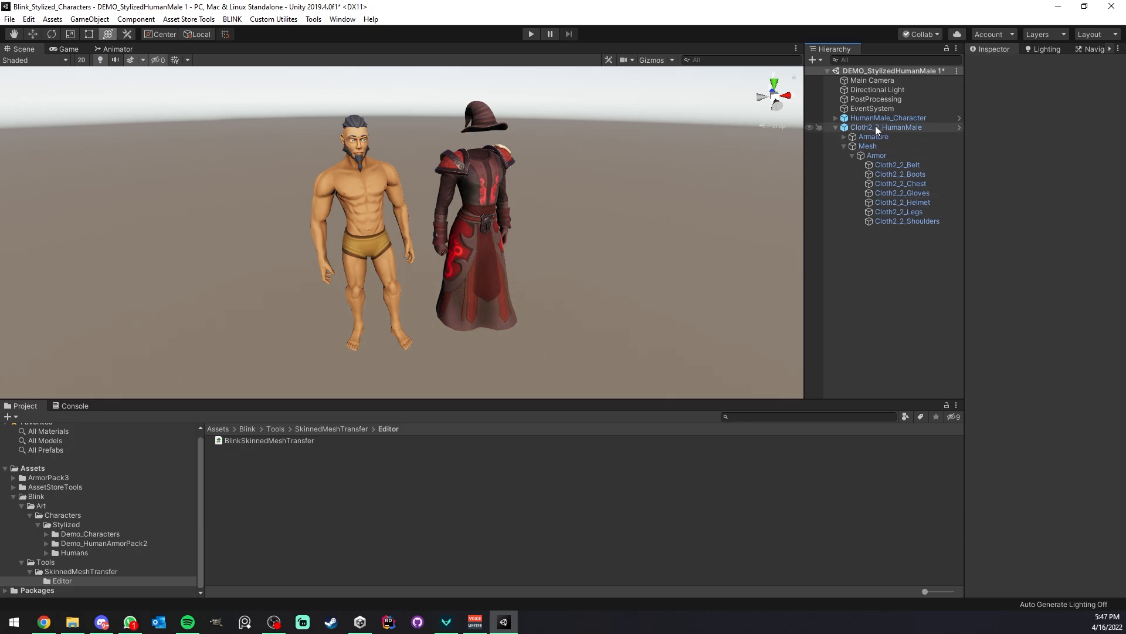
{"action": "left_click", "coordinate": [835, 128]}
{"action": "left_click", "coordinate": [436, 206]}
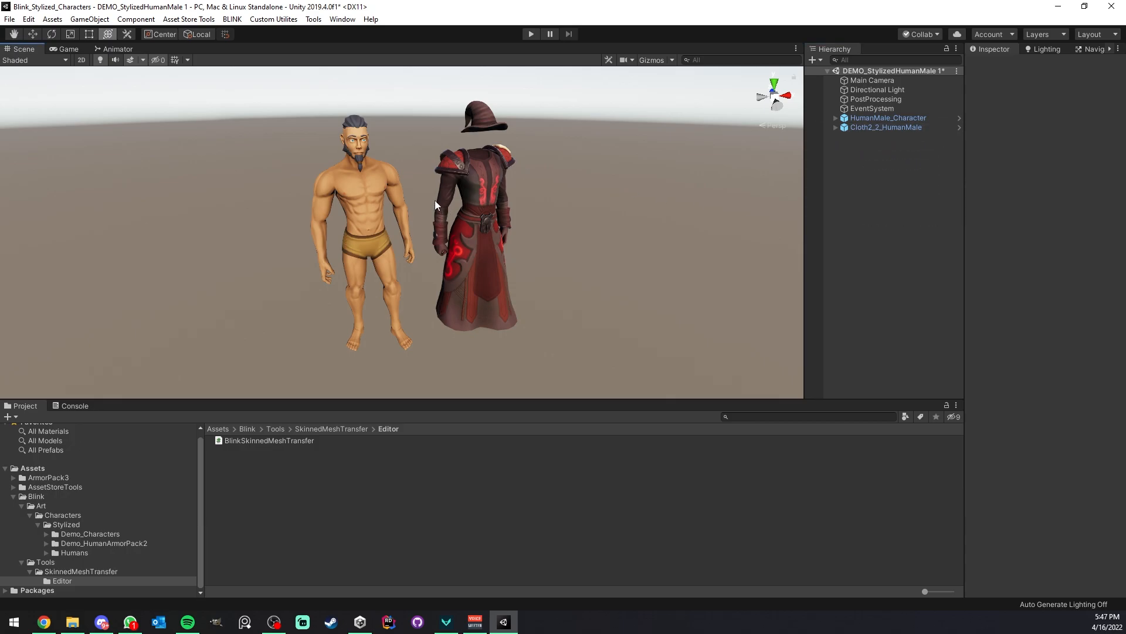
Look through the project's SkinnedMeshTransfer folder and its Editor subfolder containing the BlinkSkinnedMeshTransfer script
{"action": "left_click", "coordinate": [95, 572]}
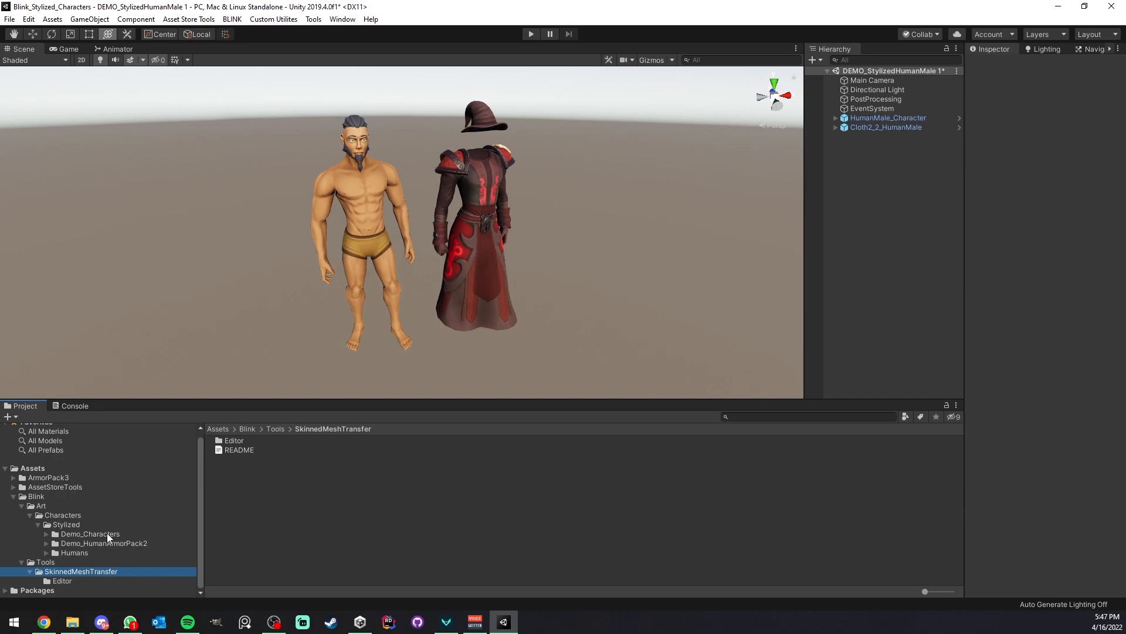
{"action": "left_click", "coordinate": [71, 582]}
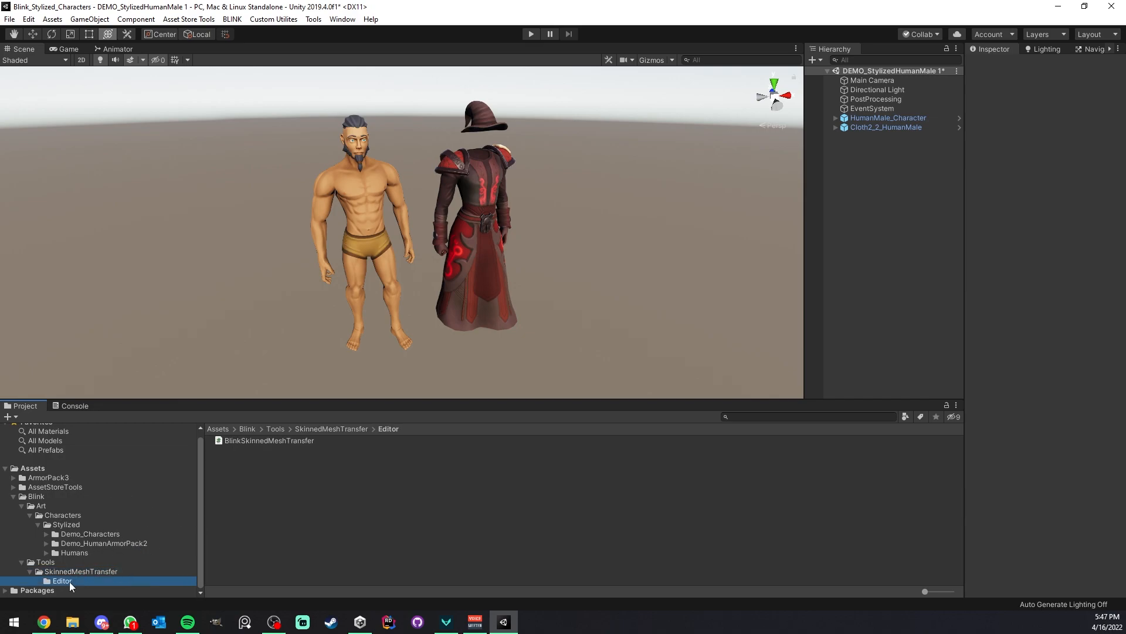
{"action": "left_click", "coordinate": [101, 570]}
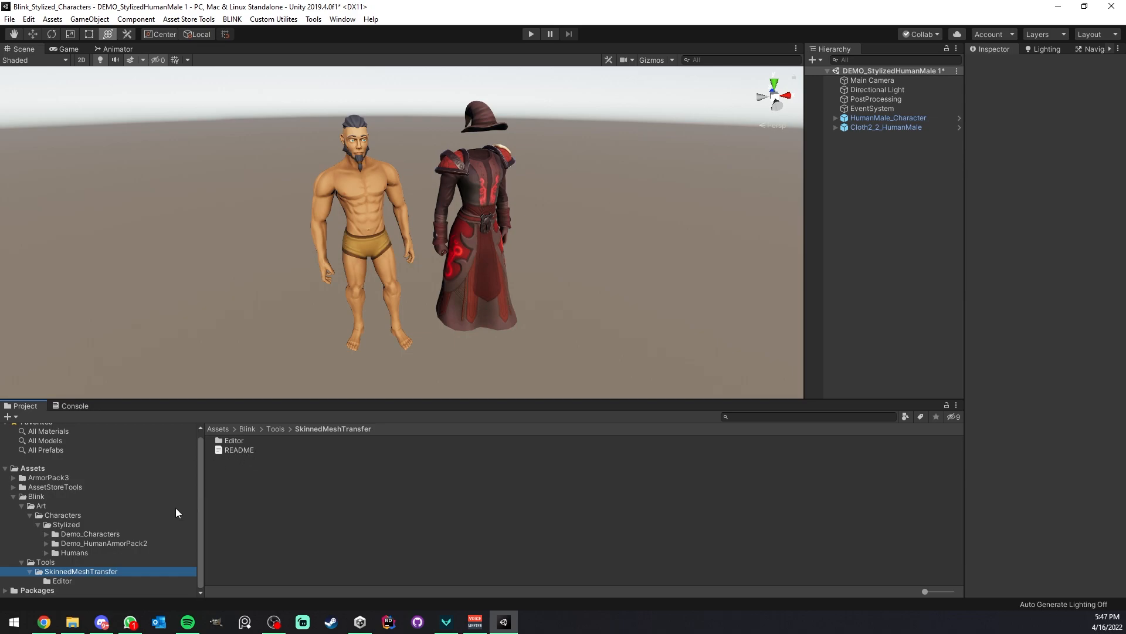
{"action": "left_click", "coordinate": [101, 580]}
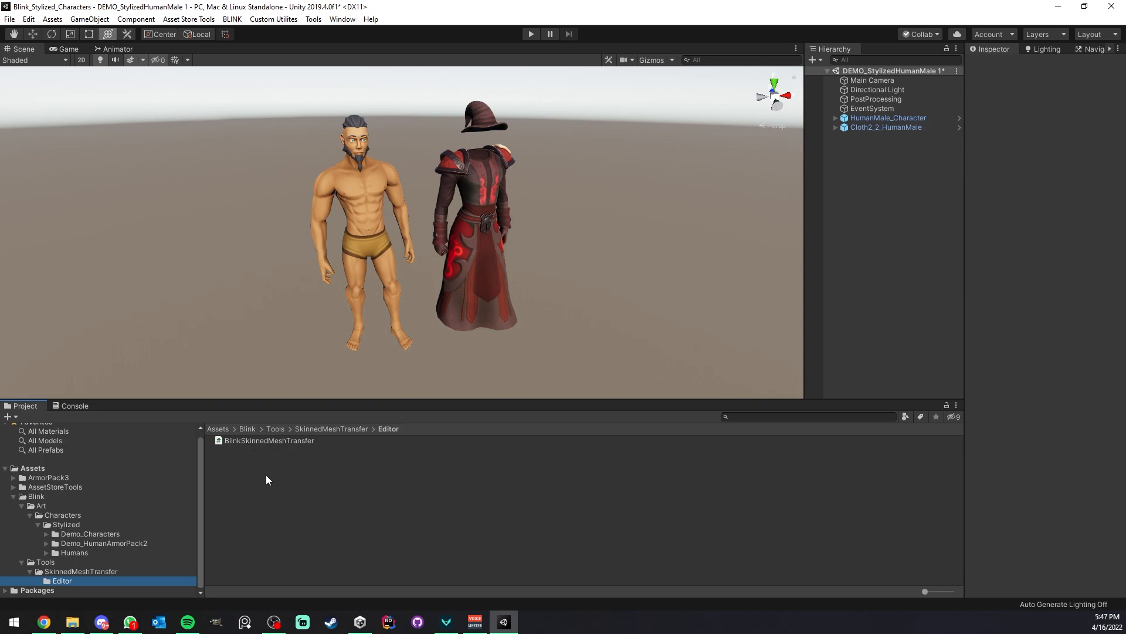
Open the Skinned Mesh Transfer tool and completely unpack the HumanMale_Character and Cloth2_2_HumanMale prefabs
{"action": "left_click", "coordinate": [230, 20]}
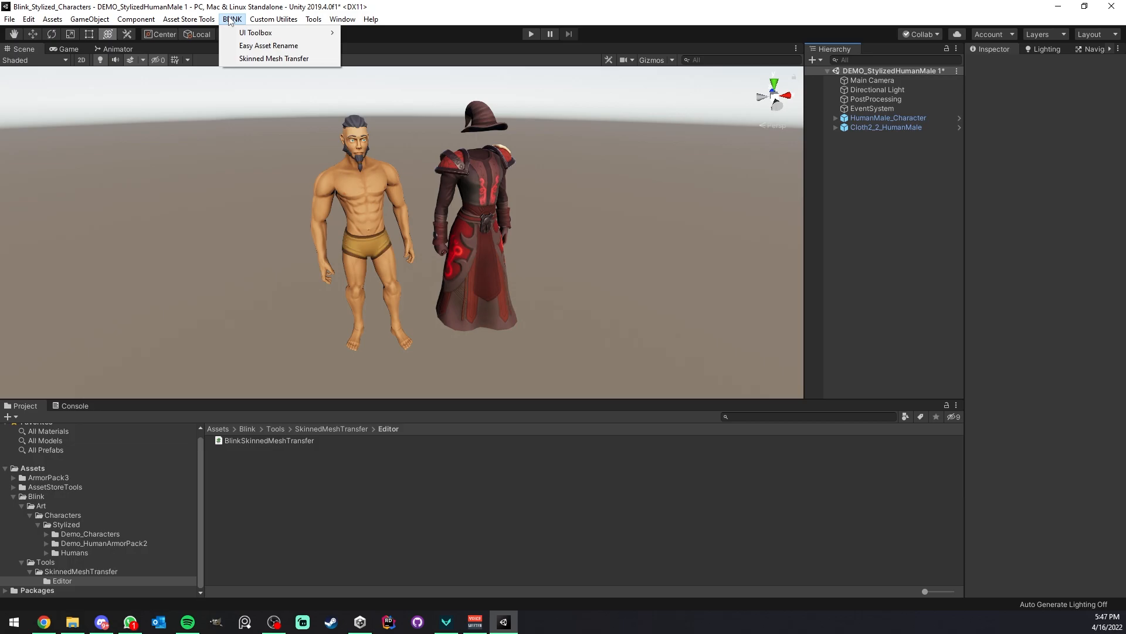
{"action": "left_click", "coordinate": [262, 61]}
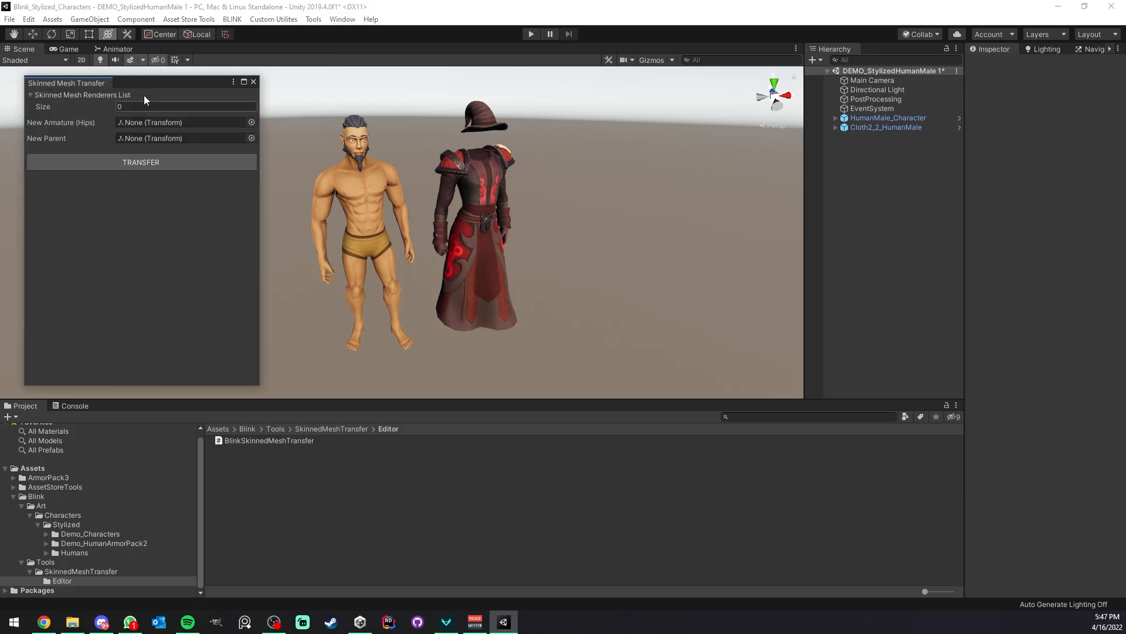
{"action": "left_click", "coordinate": [915, 117]}
{"action": "left_click", "coordinate": [889, 127], "text": "ctrl"}
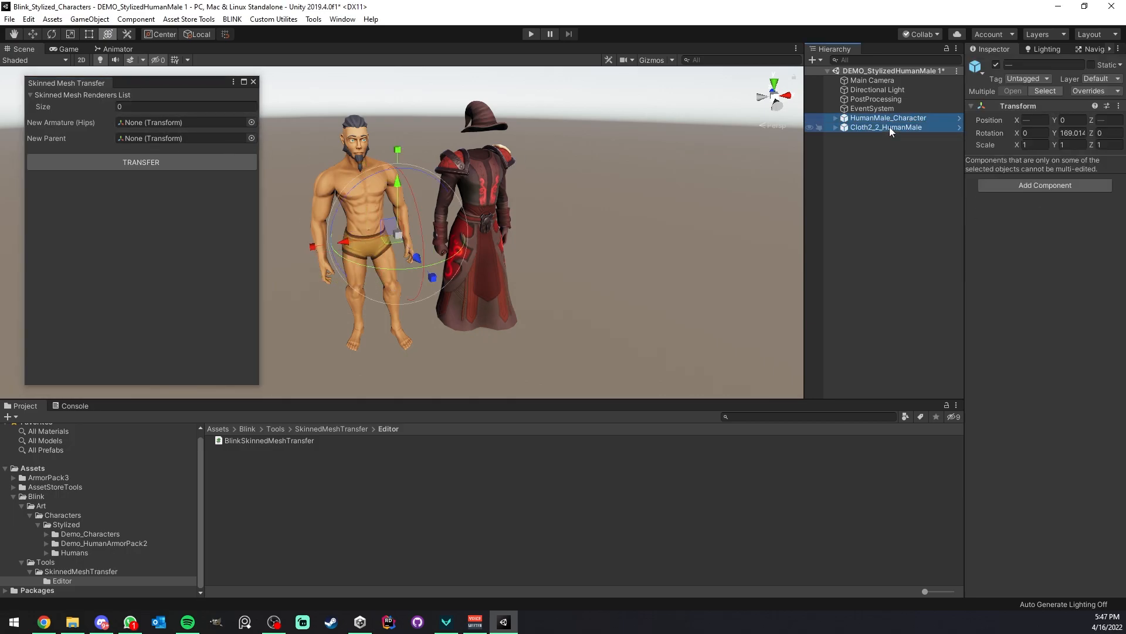
{"action": "right_click", "coordinate": [882, 127]}
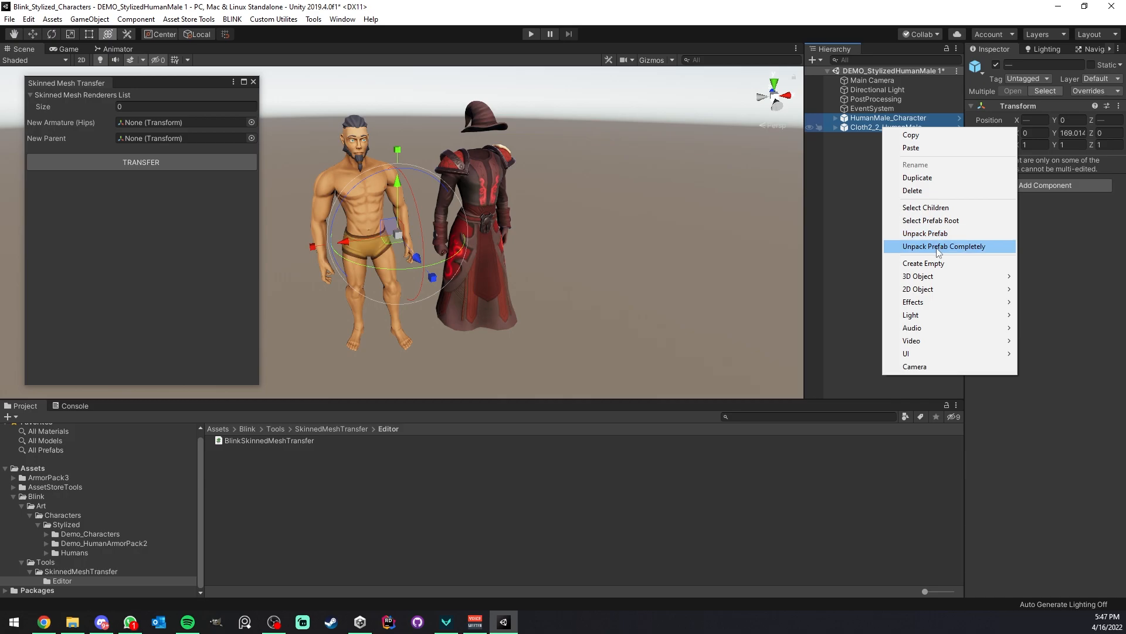
{"action": "left_click", "coordinate": [937, 247]}
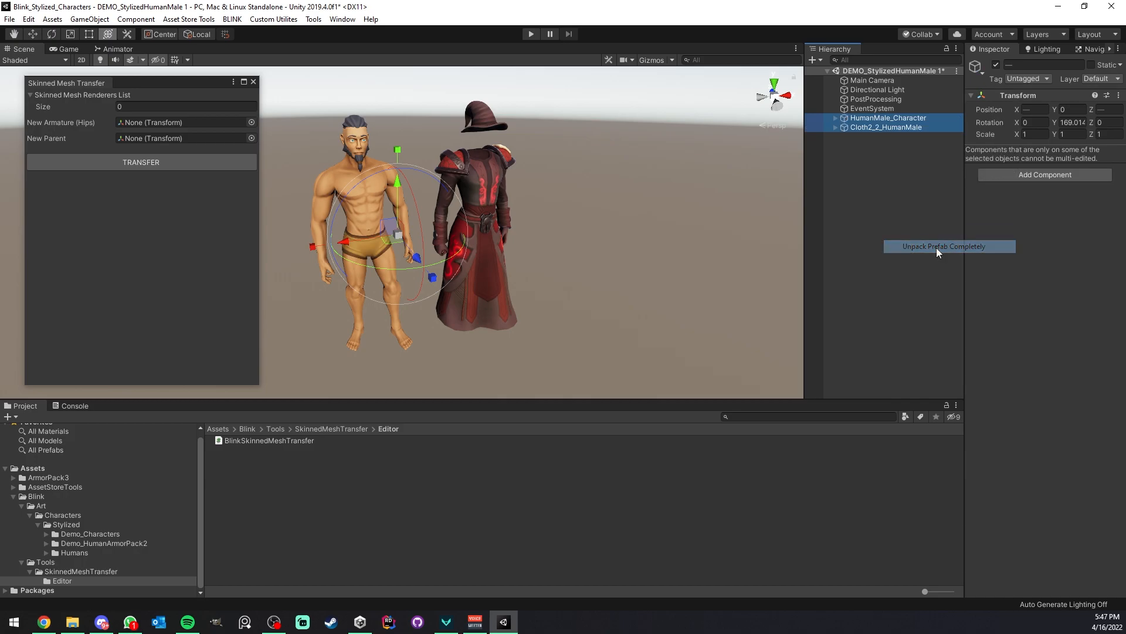
{"action": "left_click", "coordinate": [861, 156]}
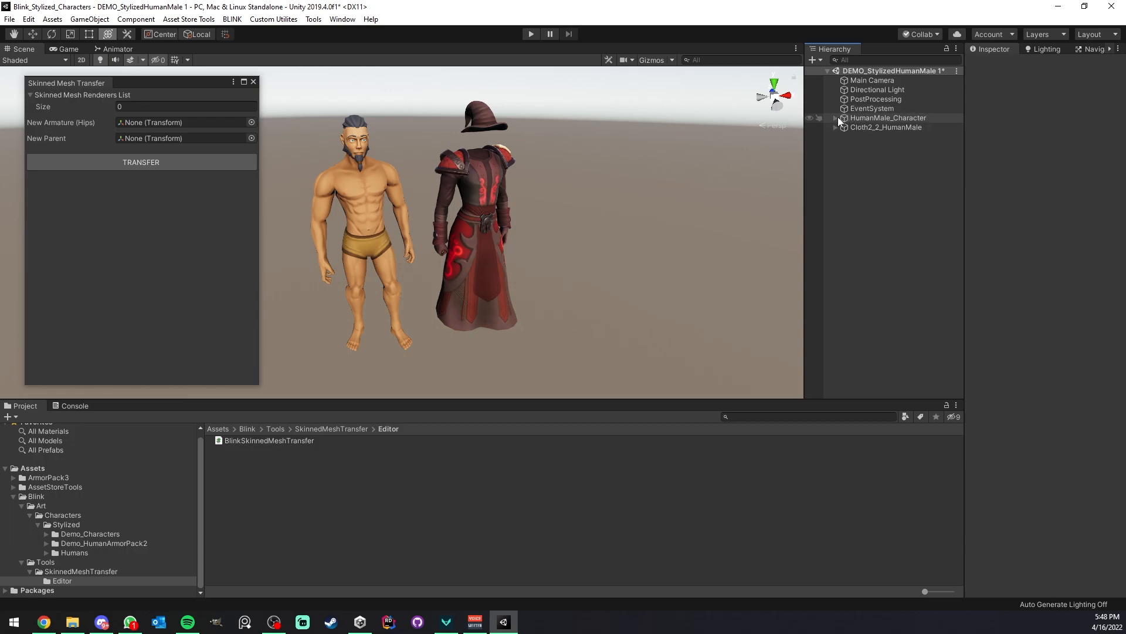
Select all seven armor meshes of Cloth2_2_HumanMale, from Cloth2_2_Belt to Cloth2_2_Shoulders
{"action": "left_click", "coordinate": [836, 126]}
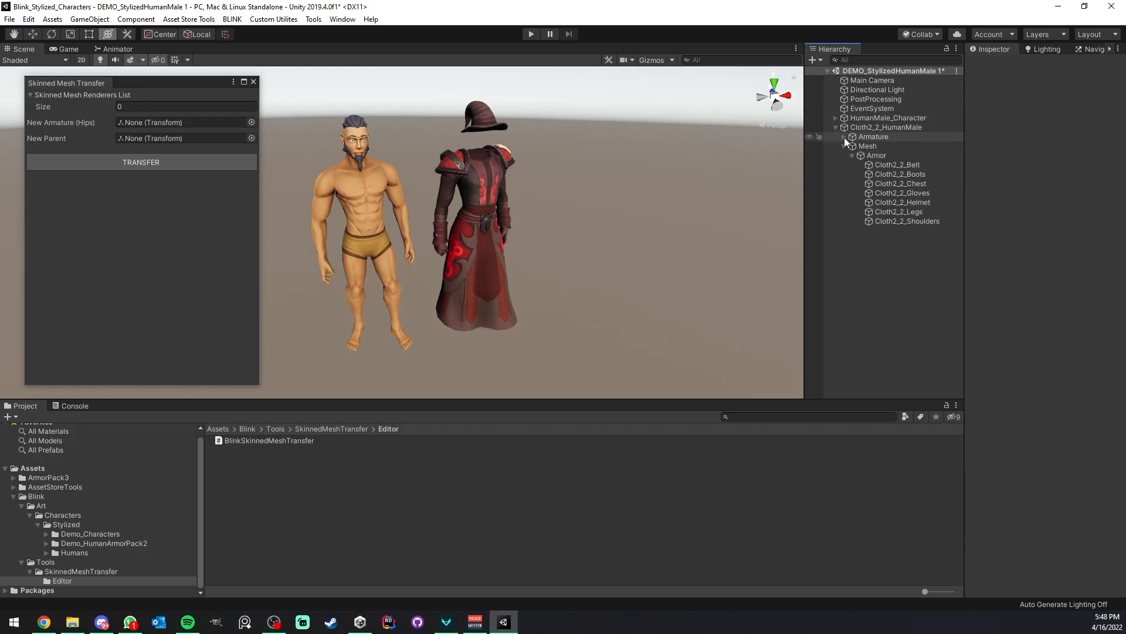
{"action": "left_click", "coordinate": [891, 164]}
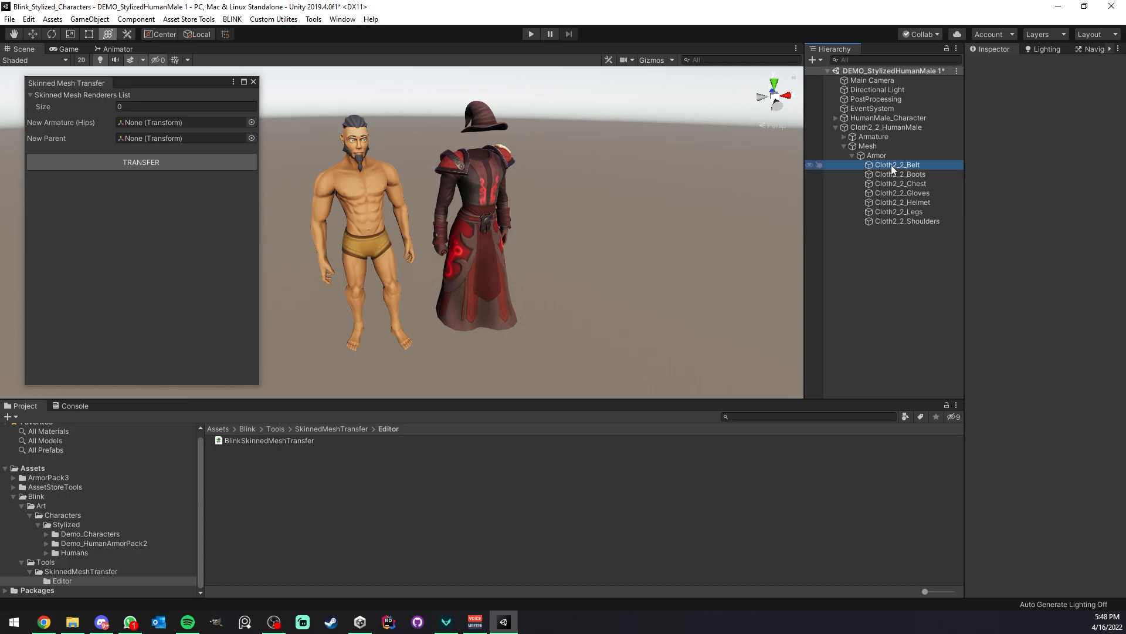
{"action": "left_click", "coordinate": [895, 221], "text": "shift"}
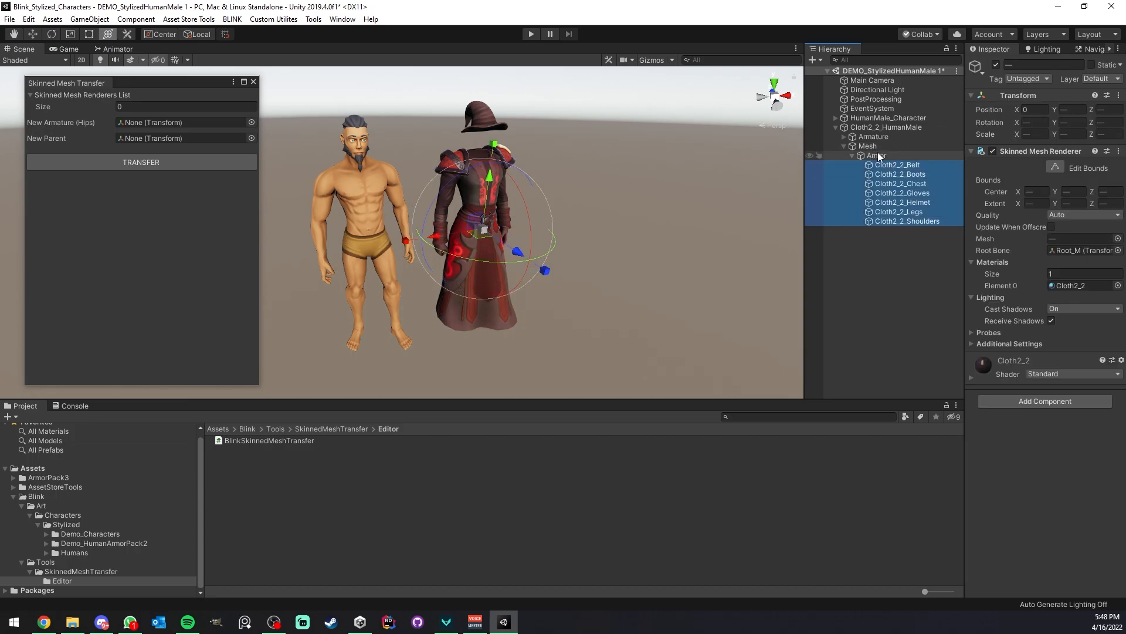
Deactivate and reactivate the selected armor meshes repeatedly to check which parts of the outfit they make up
{"action": "left_click", "coordinate": [996, 65]}
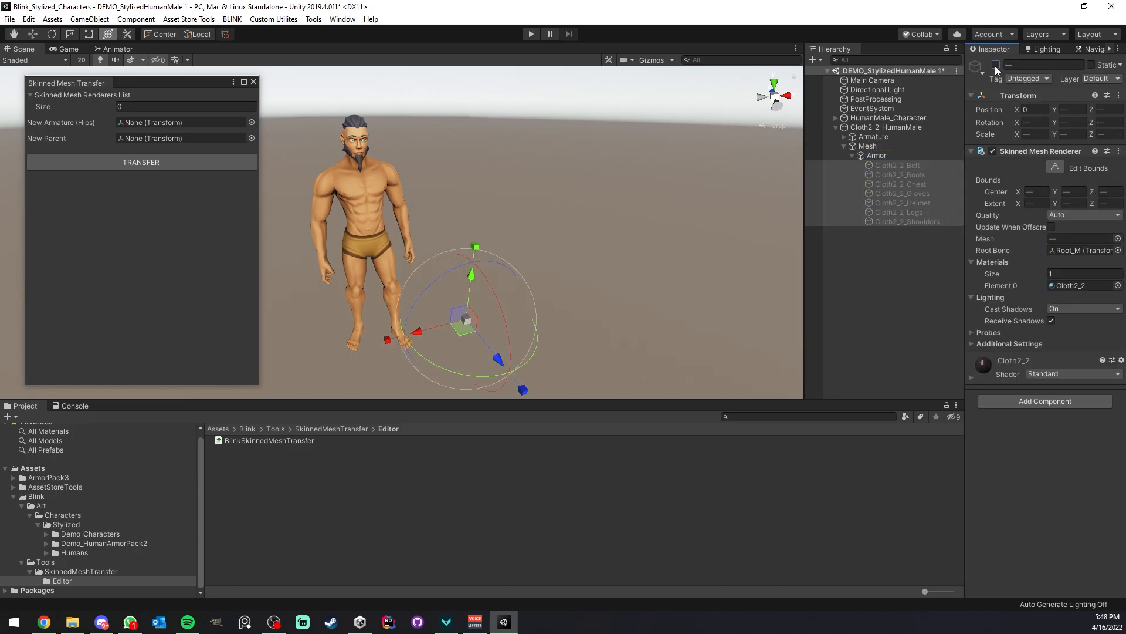
{"action": "left_click", "coordinate": [996, 65]}
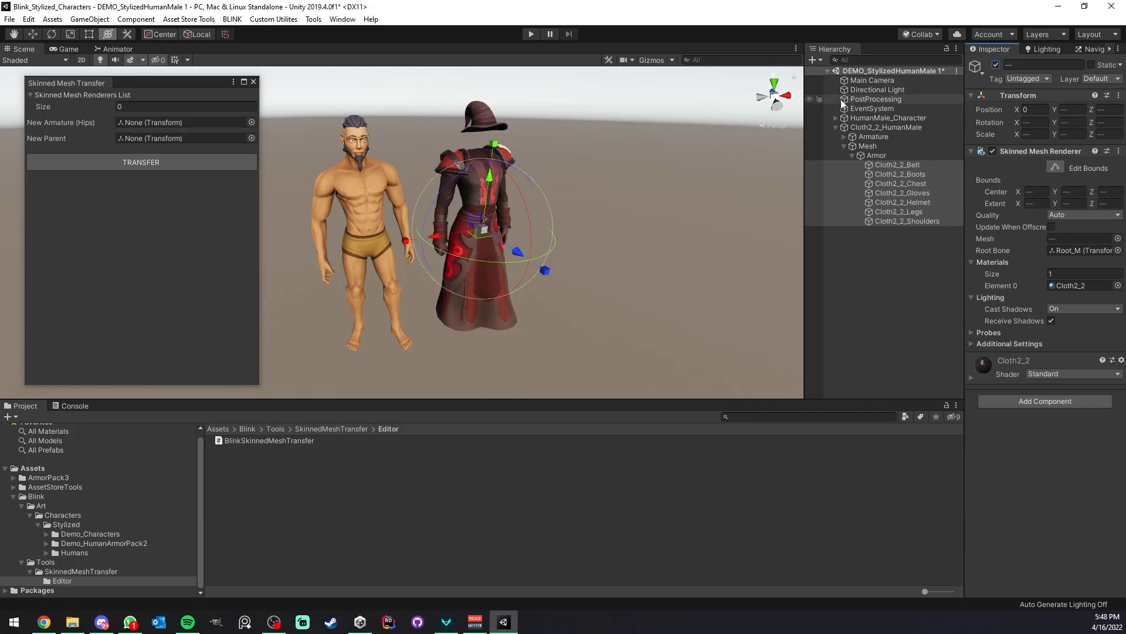
{"action": "left_click", "coordinate": [997, 65]}
{"action": "left_click", "coordinate": [997, 65]}
{"action": "left_click", "coordinate": [996, 65]}
{"action": "left_click", "coordinate": [996, 65]}
Add the seven selected armor meshes to the transfer tool's Skinned Mesh Renderers List and collapse that list
{"action": "left_click_drag", "start_coordinate": [888, 165], "coordinate": [105, 98]}
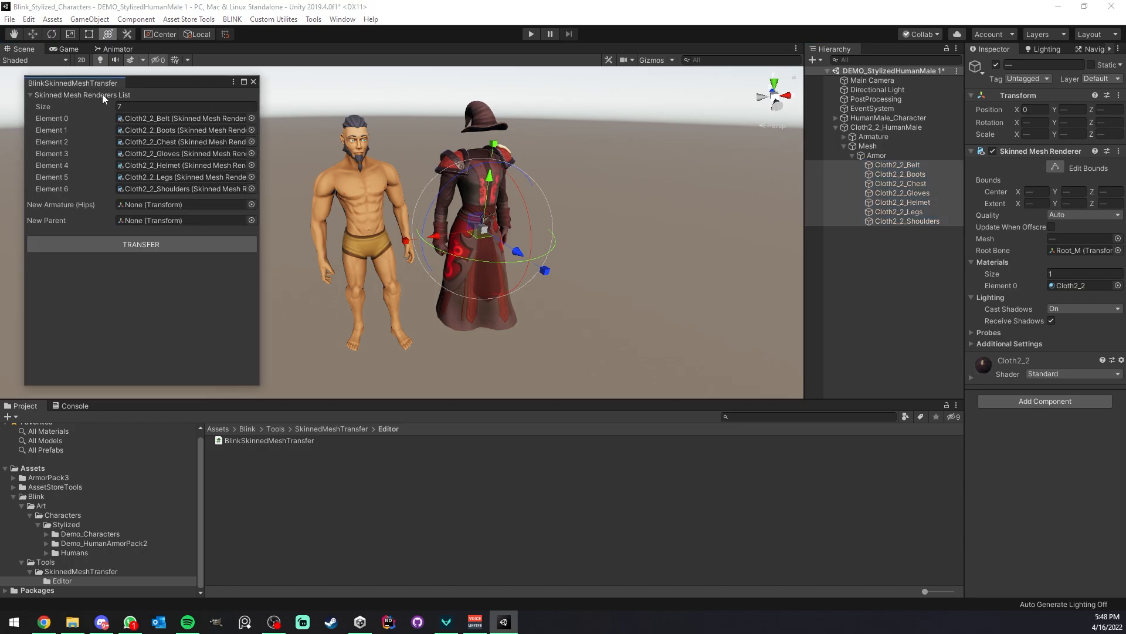
{"action": "left_click", "coordinate": [102, 94]}
Assign the Root_M bone from HumanMale_Character's Armature as the New Armature (Hips) in the transfer tool
{"action": "left_click", "coordinate": [835, 120]}
{"action": "left_click", "coordinate": [836, 118]}
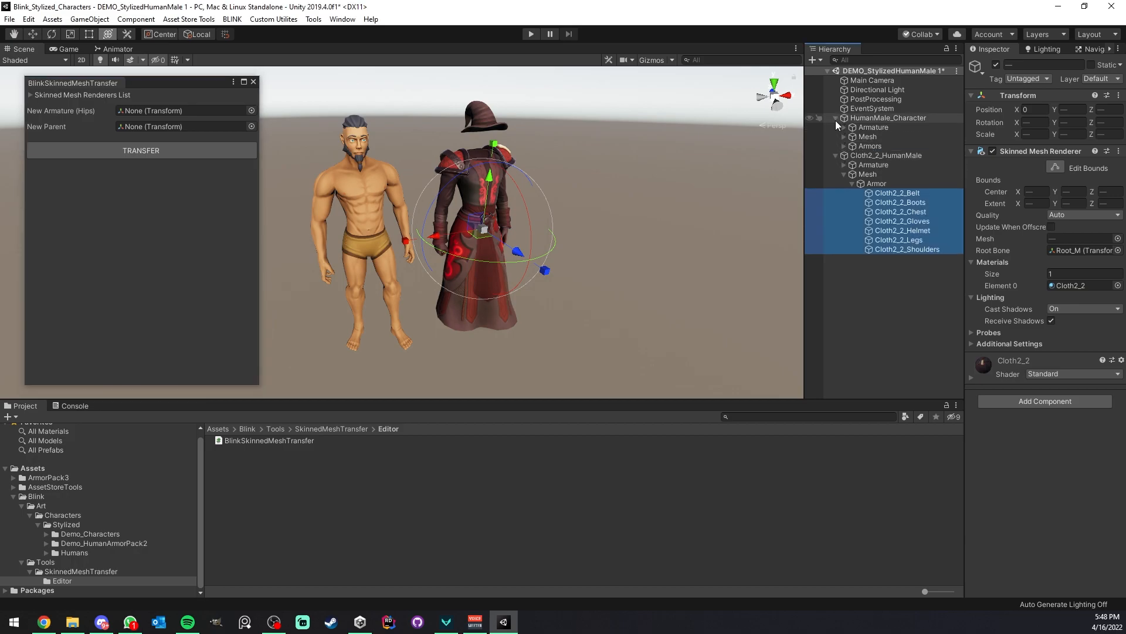
{"action": "left_click", "coordinate": [843, 127]}
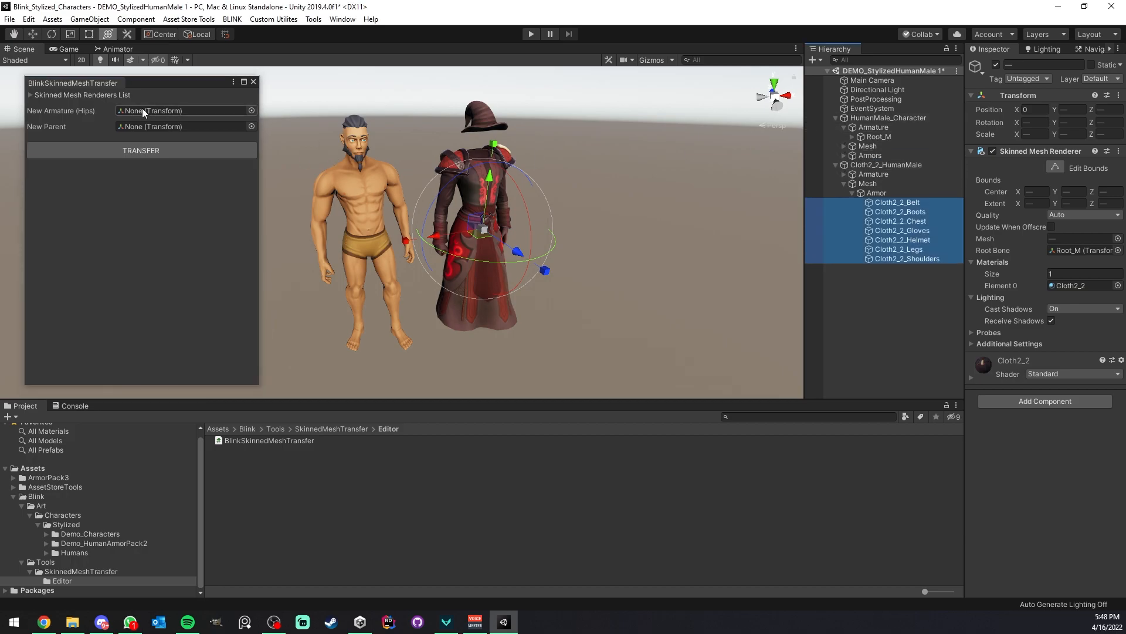
{"action": "right_click", "coordinate": [314, 142]}
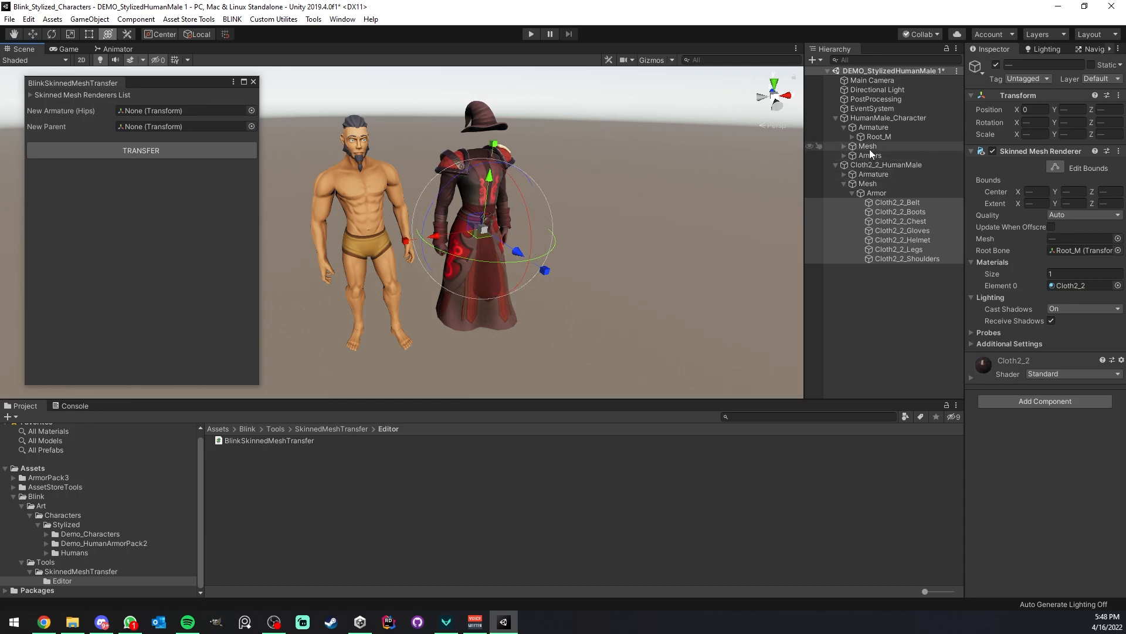
{"action": "left_click", "coordinate": [875, 117]}
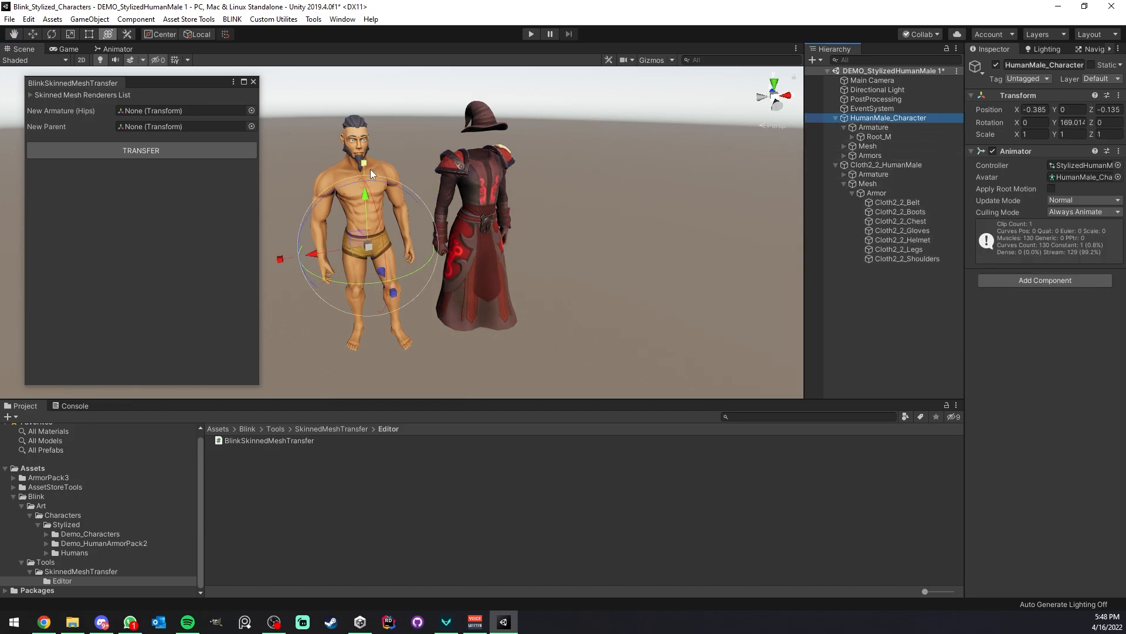
{"action": "left_click", "coordinate": [898, 136]}
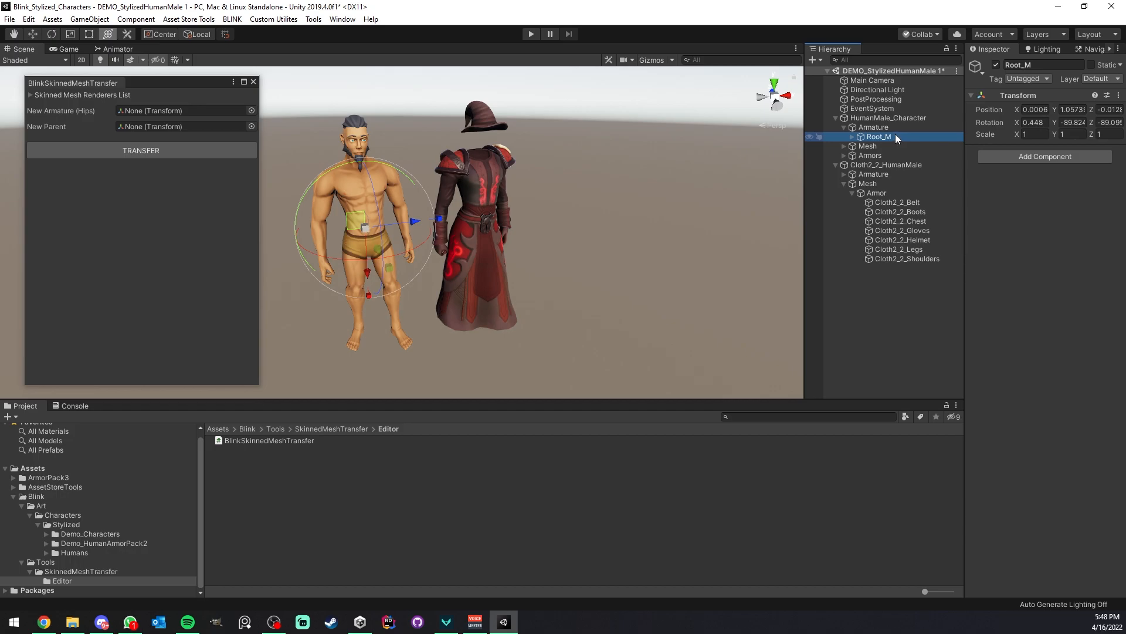
{"action": "key", "text": "f"}
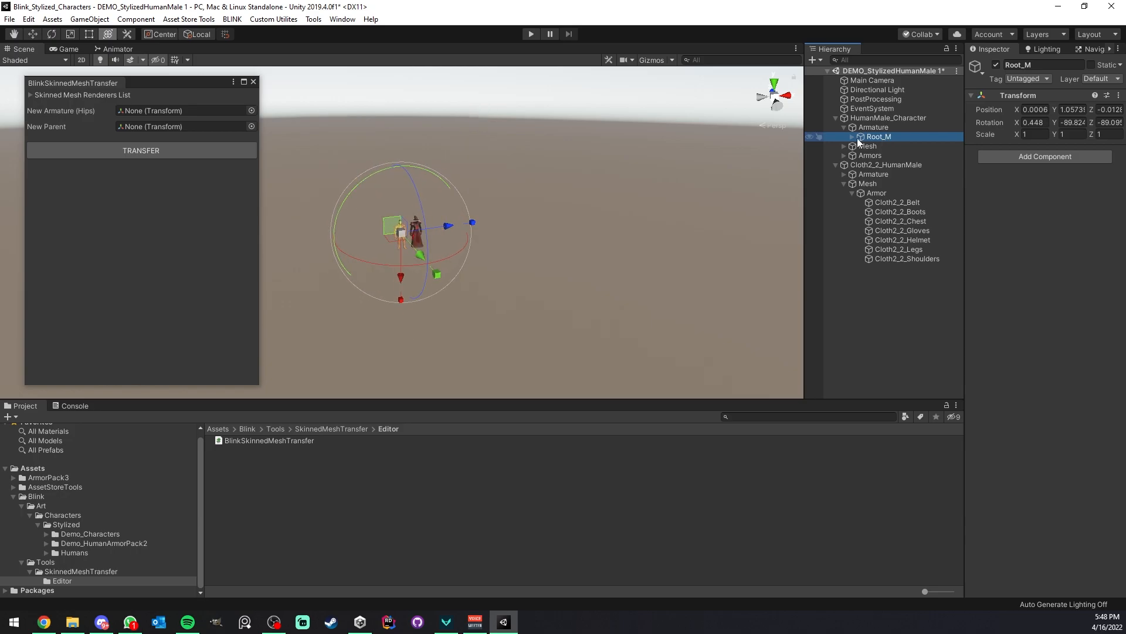
{"action": "scroll", "coordinate": [437, 214], "scroll_direction": "up", "scroll_amount": 6}
{"action": "left_click_drag", "start_coordinate": [877, 136], "coordinate": [156, 109]}
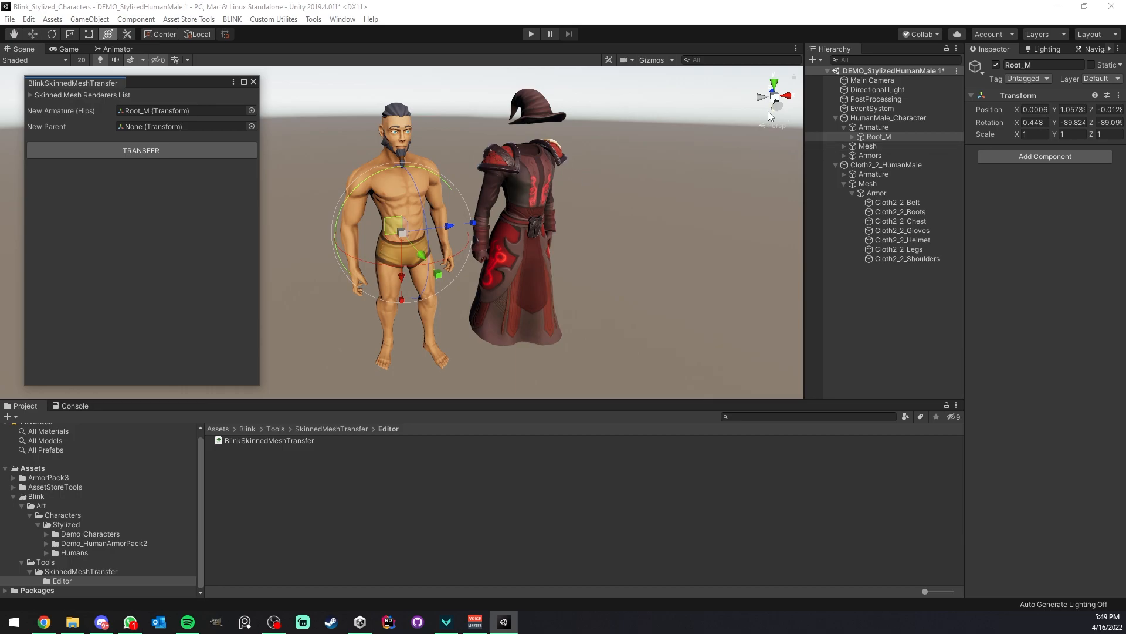
Create an empty object named Cloth under the Armors object of HumanMale_Character
{"action": "left_click", "coordinate": [845, 155]}
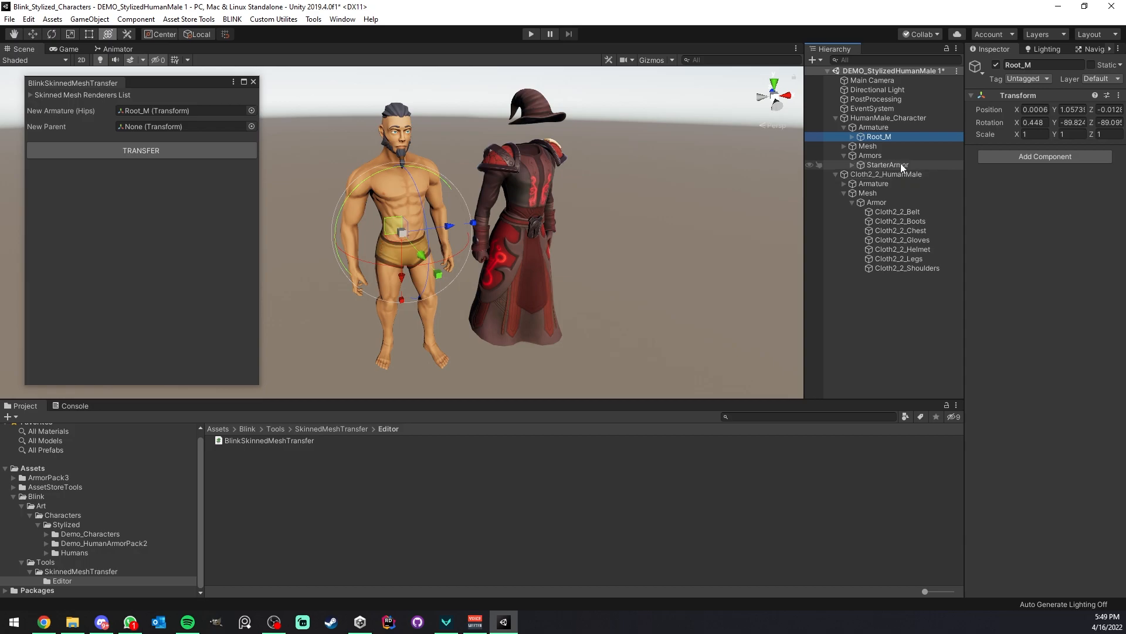
{"action": "right_click", "coordinate": [880, 154]}
{"action": "left_click", "coordinate": [924, 250]}
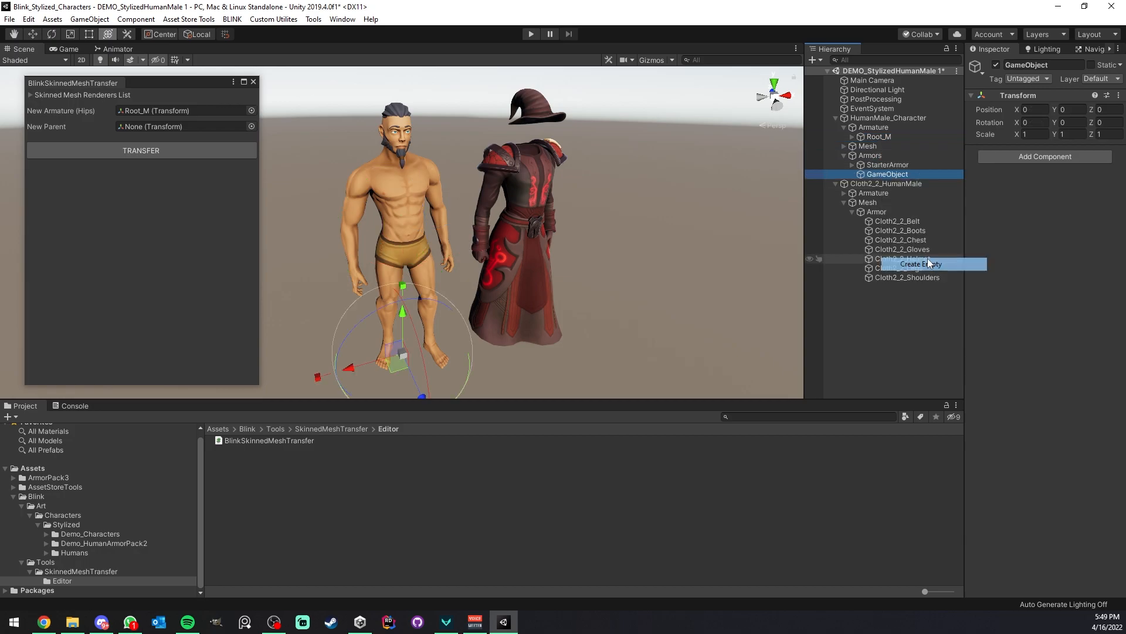
{"action": "type", "text": "C"}
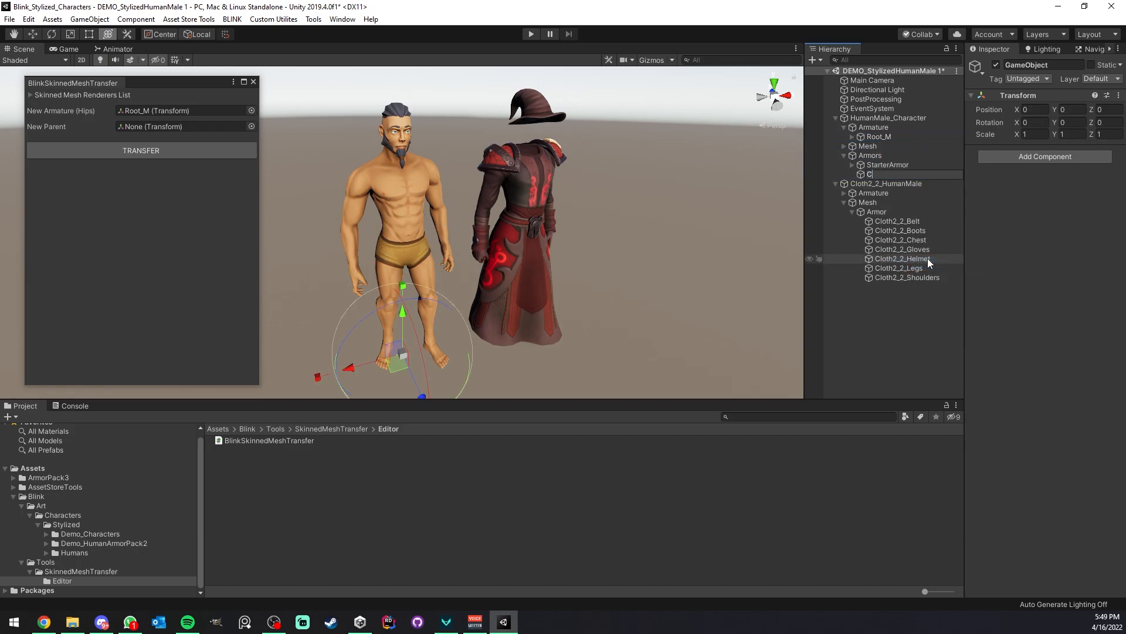
{"action": "type", "text": "loth"}
{"action": "key", "text": "Return"}
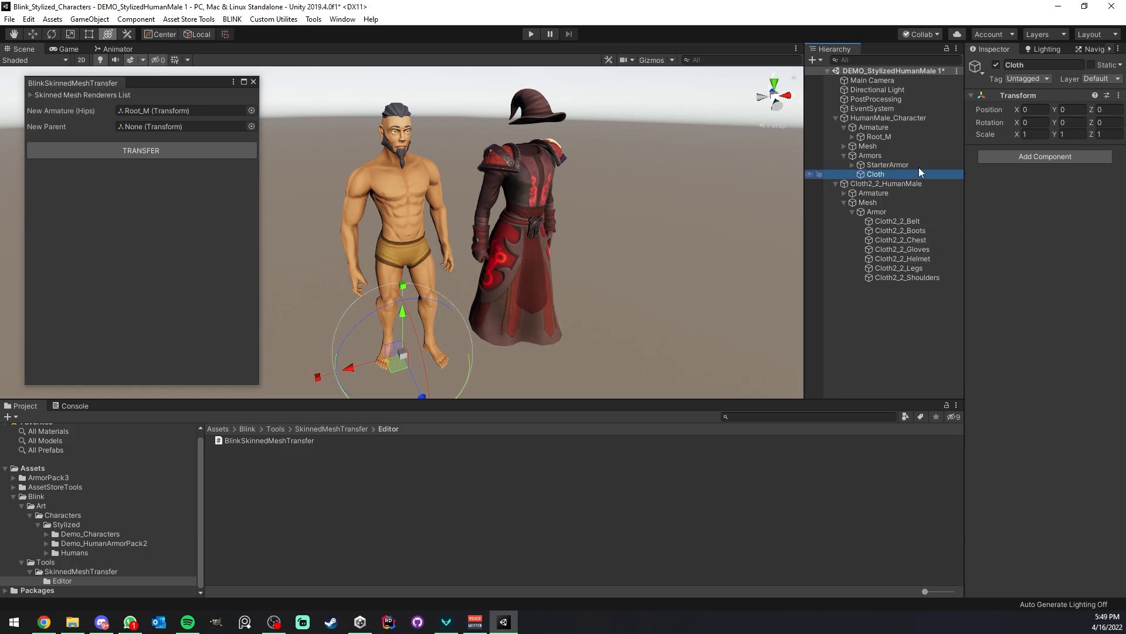
Assign the Cloth object as the New Parent in the transfer tool and run the transfer of the armor meshes
{"action": "double_click", "coordinate": [875, 174]}
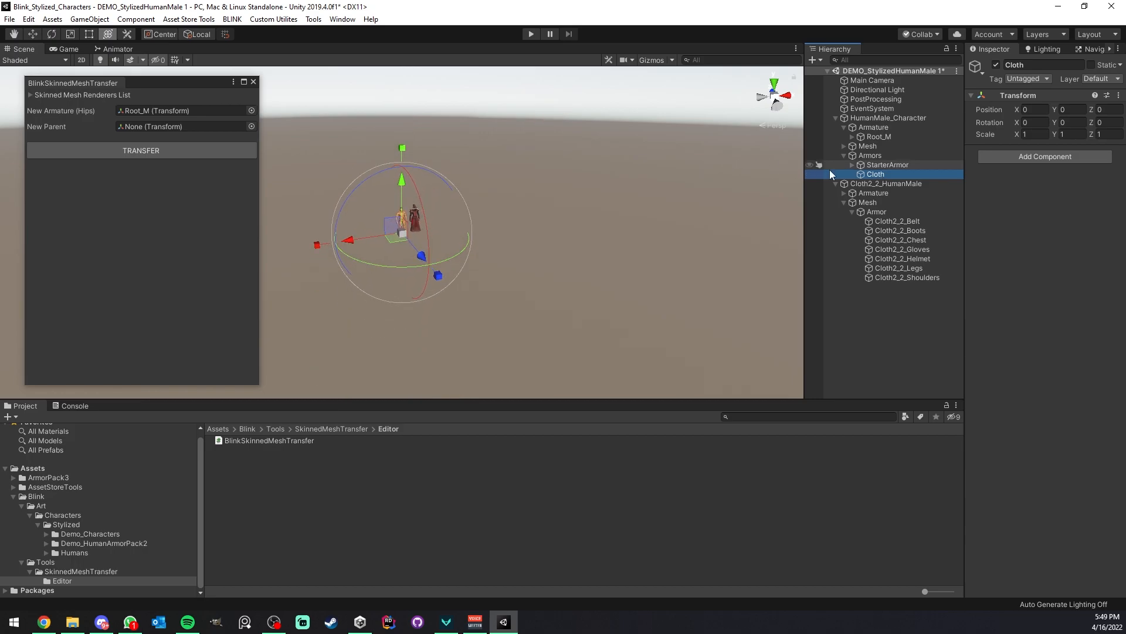
{"action": "left_click_drag", "start_coordinate": [796, 168], "coordinate": [165, 128]}
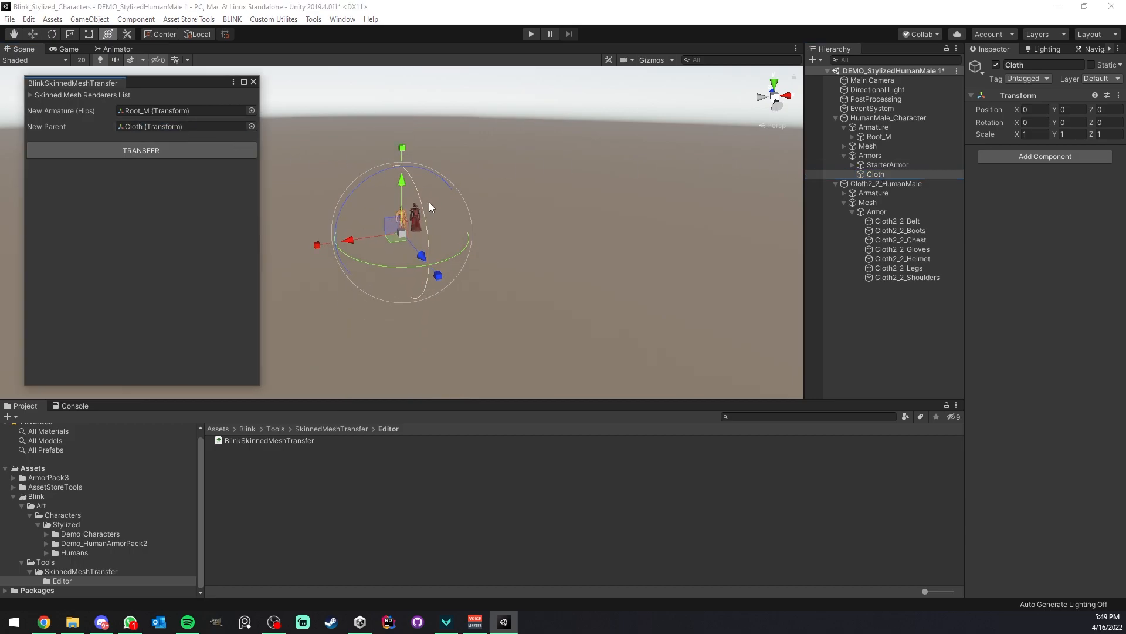
{"action": "scroll", "coordinate": [413, 201], "scroll_direction": "up", "scroll_amount": 10}
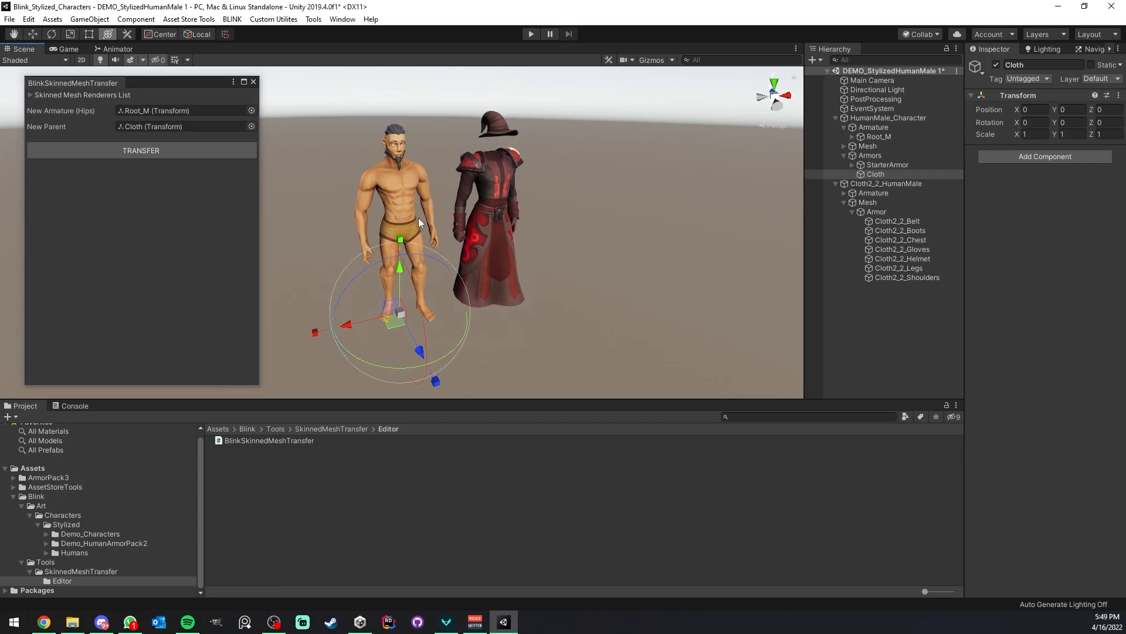
{"action": "scroll", "coordinate": [419, 219], "scroll_direction": "down", "scroll_amount": 2}
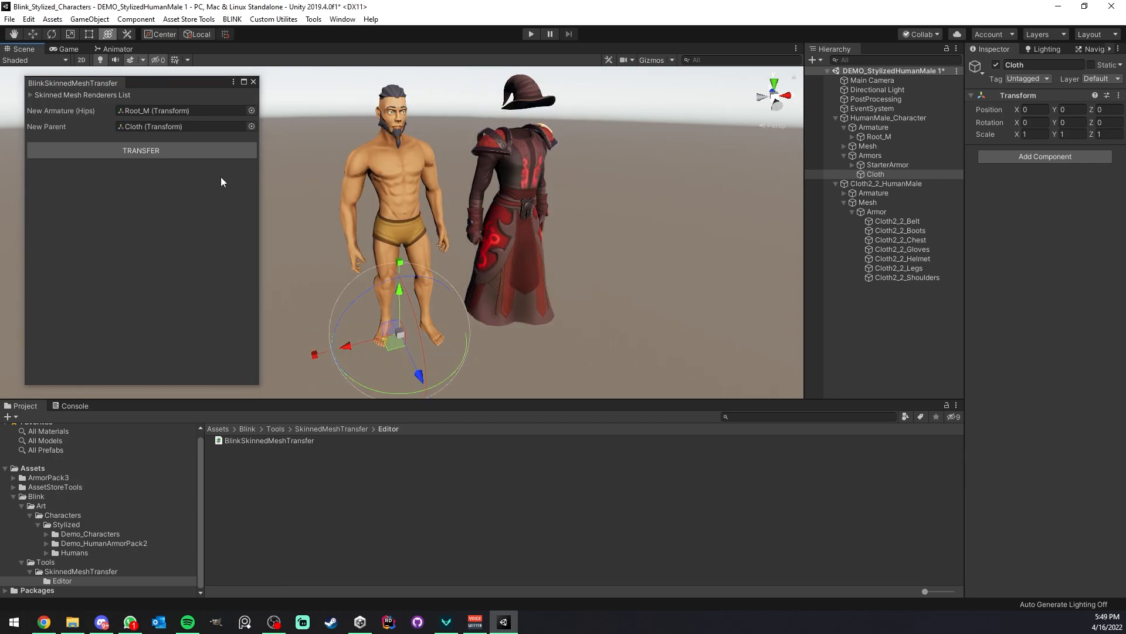
{"action": "left_click", "coordinate": [157, 153]}
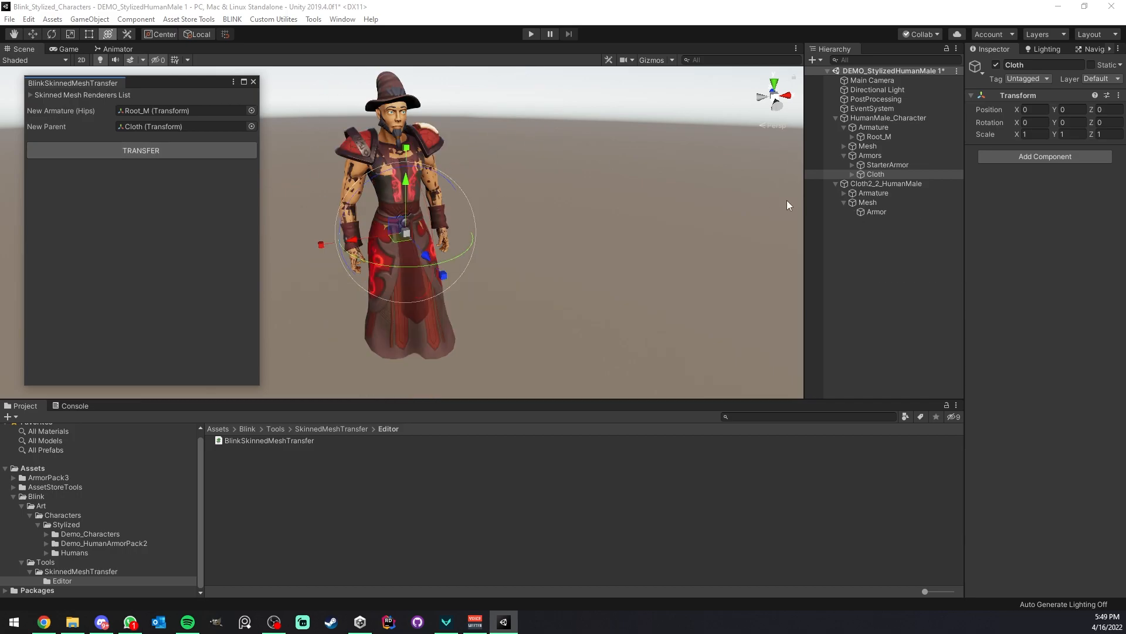
Delete the leftover Cloth2_2_HumanMale object and check the transferred meshes under Cloth and on the character
{"action": "left_click", "coordinate": [906, 184]}
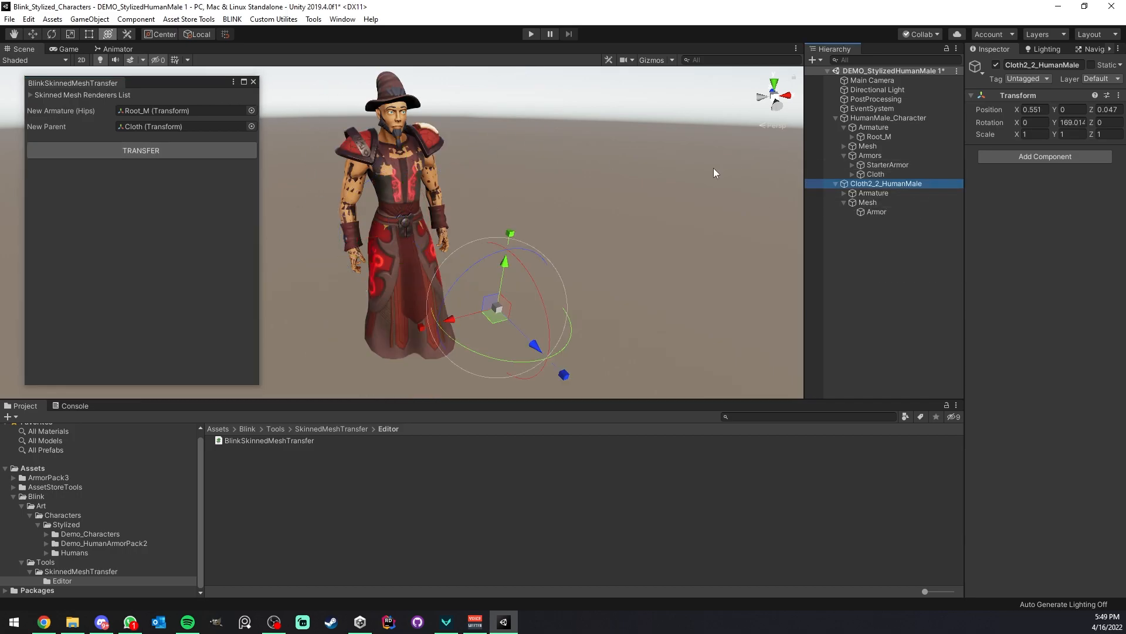
{"action": "key", "text": "Delete"}
{"action": "right_click_drag", "start_coordinate": [386, 116], "coordinate": [384, 112]}
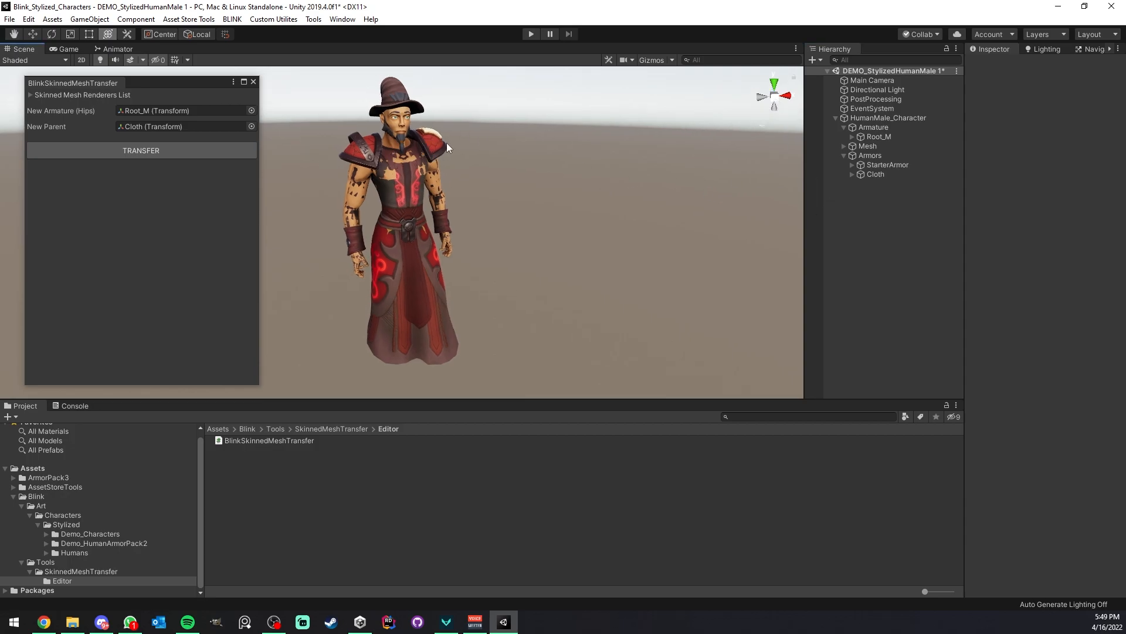
{"action": "left_click", "coordinate": [851, 174]}
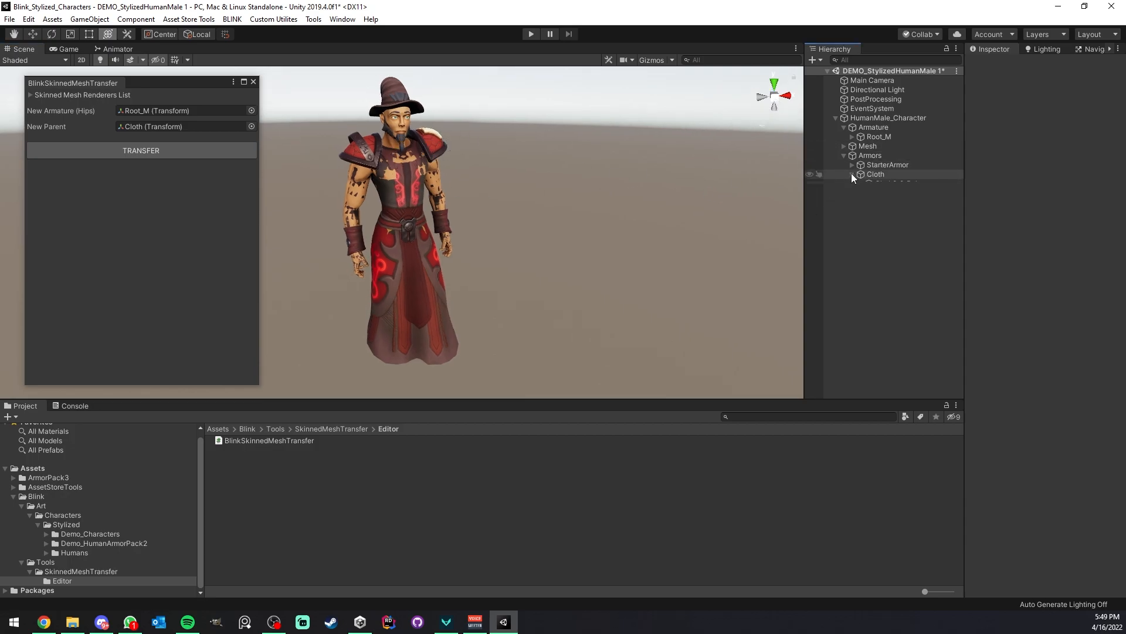
{"action": "left_click", "coordinate": [474, 153]}
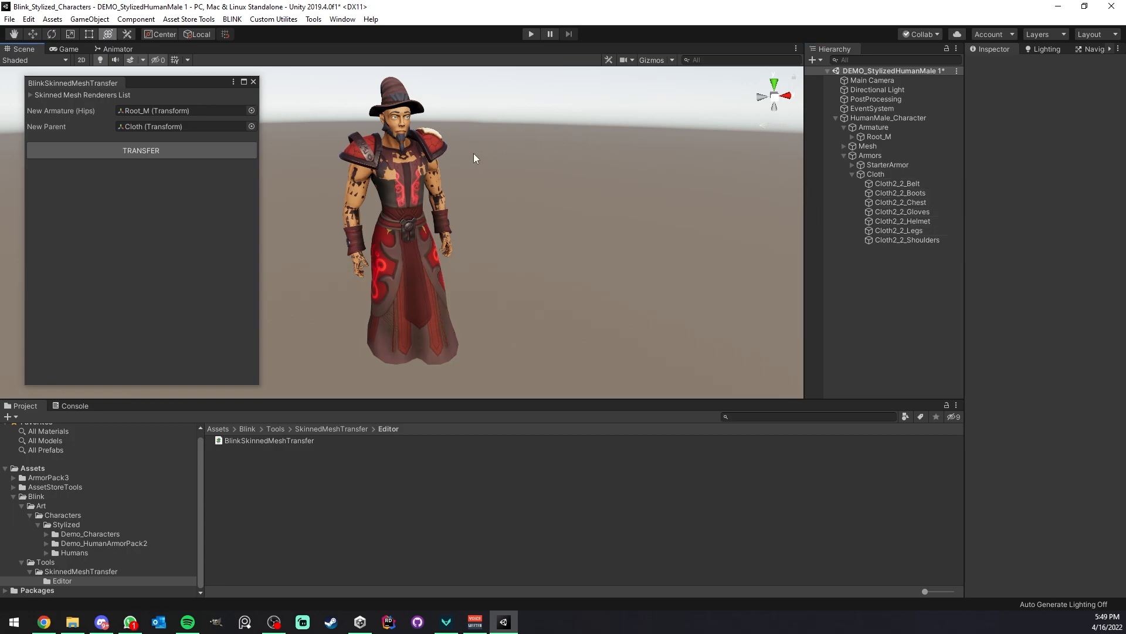
{"action": "key", "text": "shift+space"}
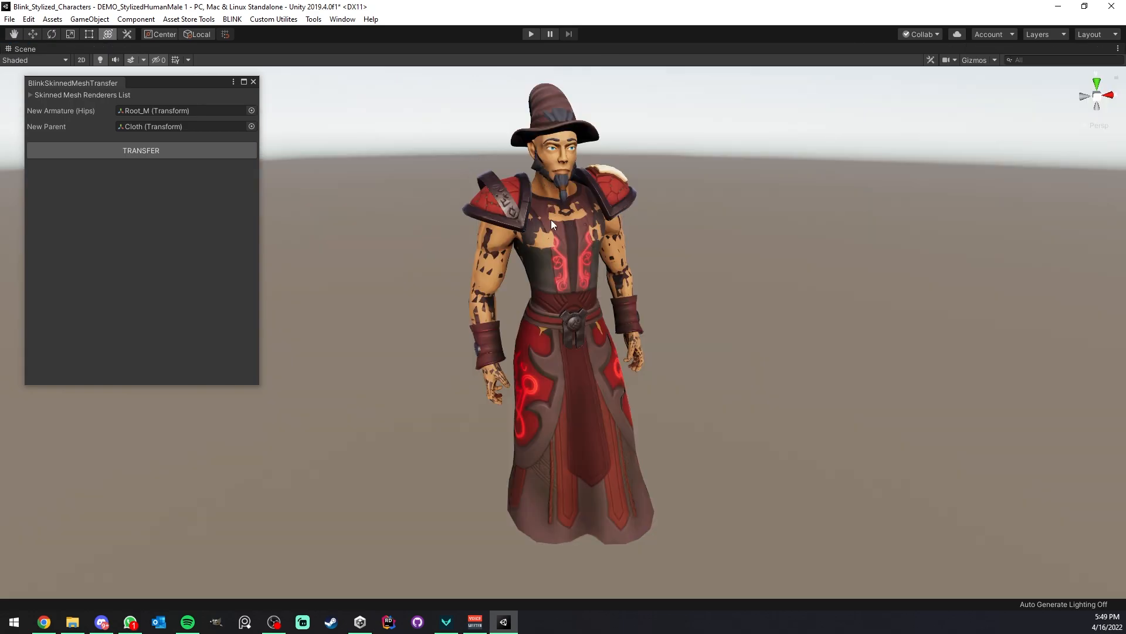
{"action": "key", "text": "shift+space"}
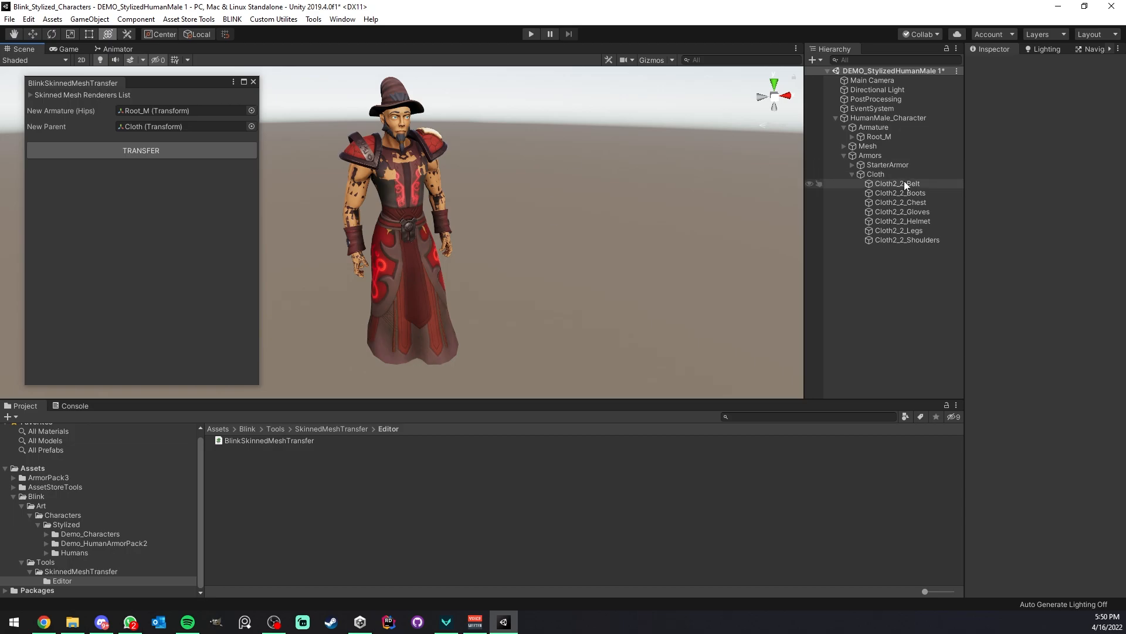
Deactivate the Chest, Arms, Hands, Legs and Feet body meshes of HumanMale_Character
{"action": "left_click", "coordinate": [844, 146]}
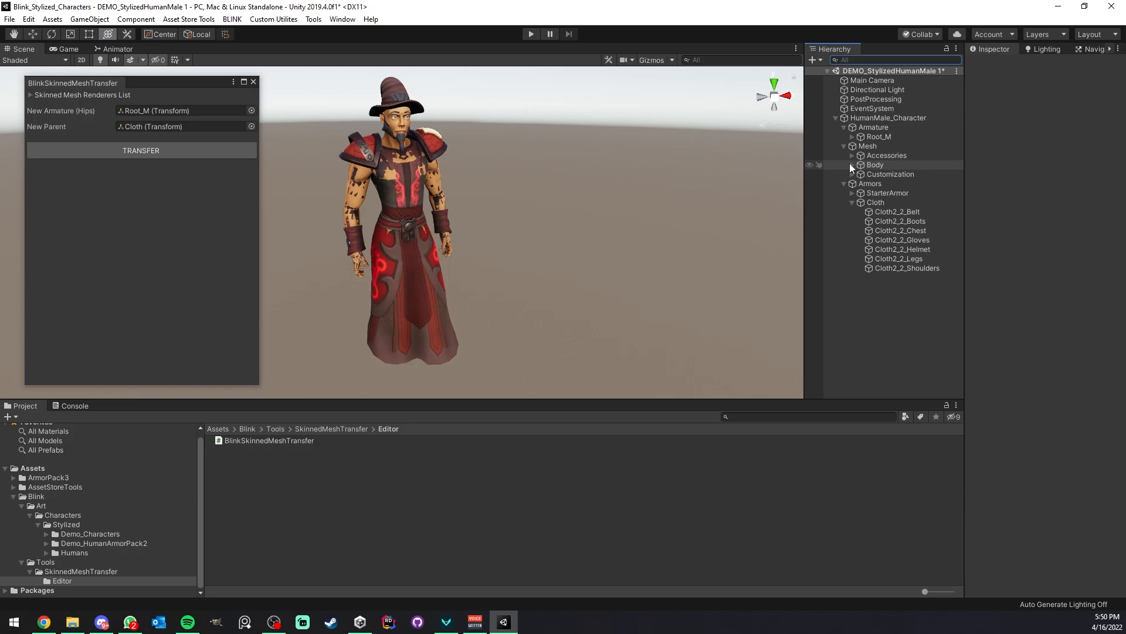
{"action": "left_click", "coordinate": [851, 164]}
{"action": "left_click", "coordinate": [889, 185]}
{"action": "left_click", "coordinate": [889, 220], "text": "shift"}
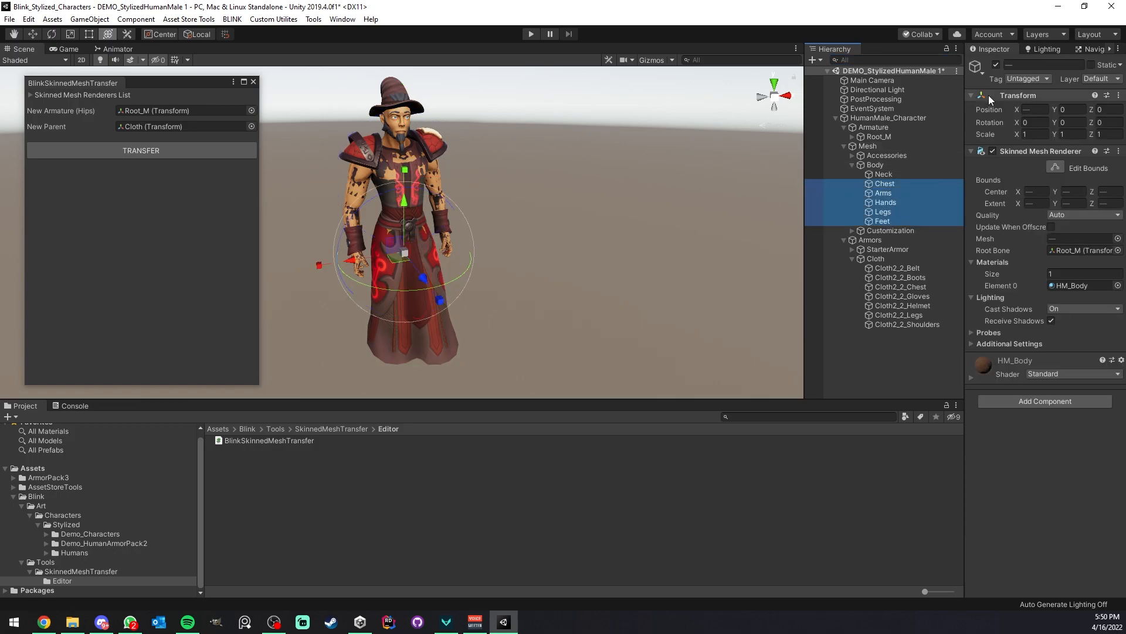
{"action": "left_click", "coordinate": [996, 65]}
{"action": "left_click", "coordinate": [575, 183]}
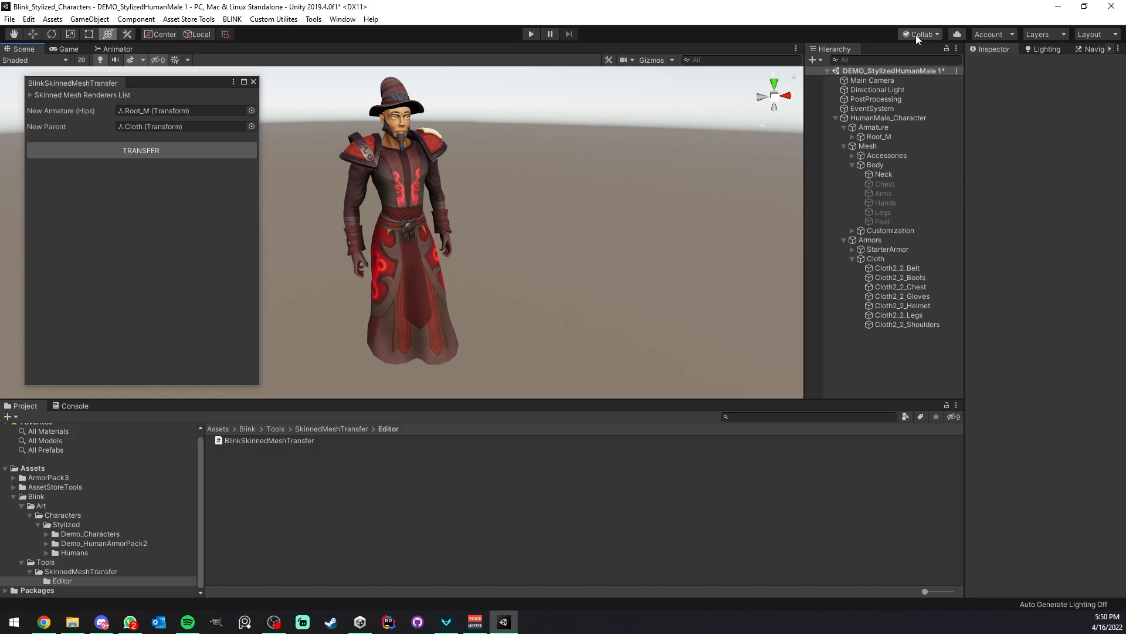
Deactivate the Underwear mesh under the character's Accessories
{"action": "left_click", "coordinate": [853, 155]}
{"action": "left_click", "coordinate": [881, 165]}
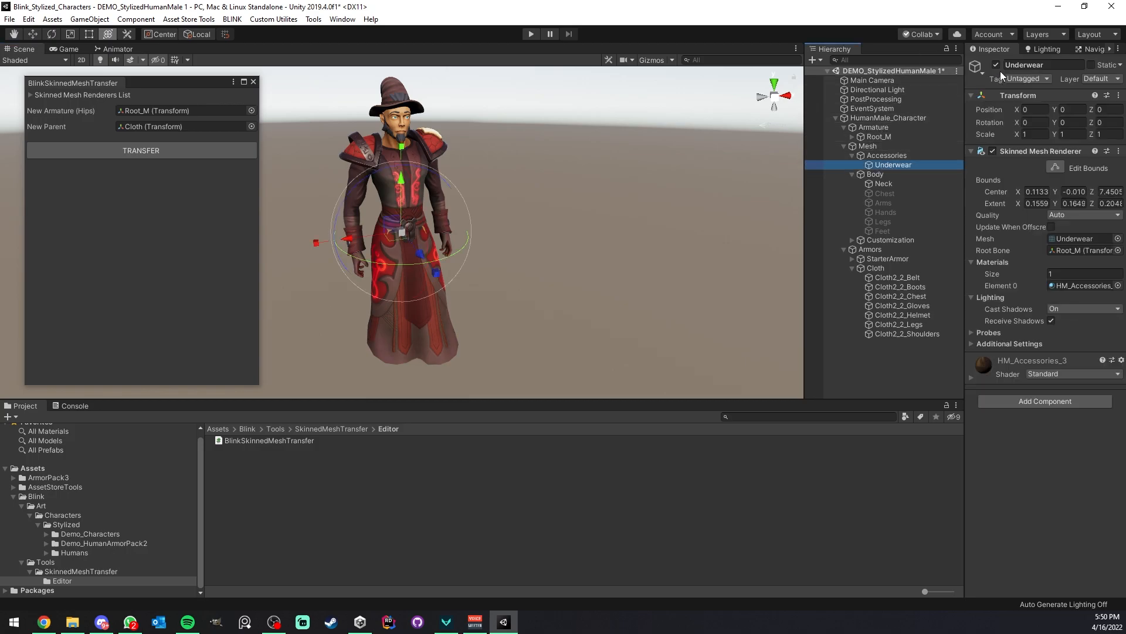
{"action": "left_click", "coordinate": [997, 64]}
{"action": "left_click", "coordinate": [708, 164]}
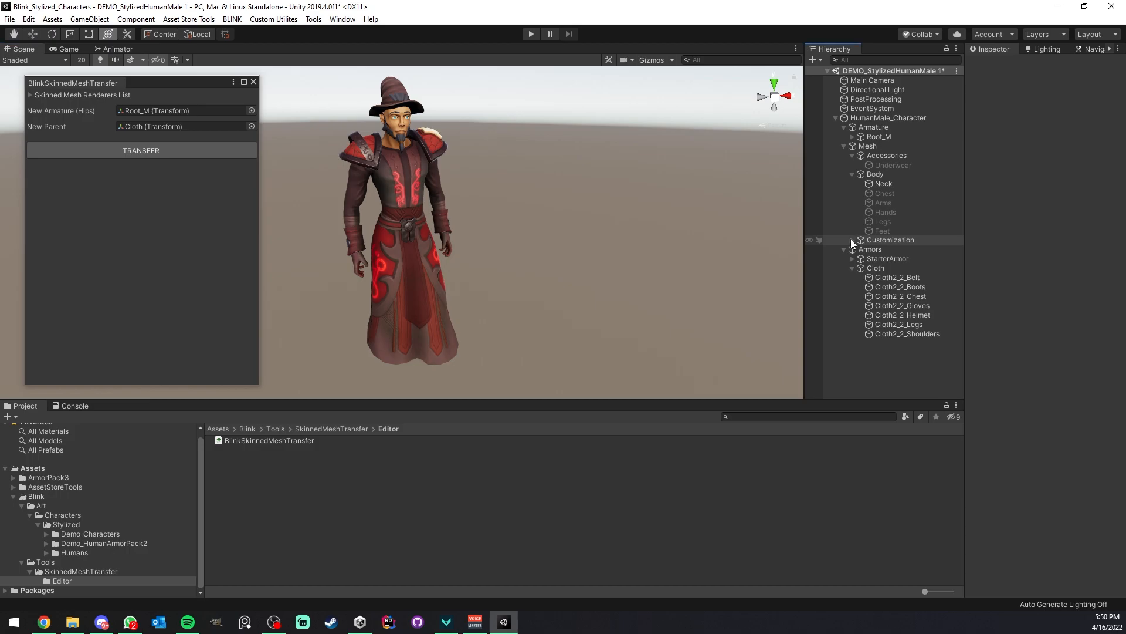
Deactivate the Hair2 mesh under the character's Customization hair options
{"action": "left_click", "coordinate": [852, 240]}
{"action": "left_click", "coordinate": [861, 259]}
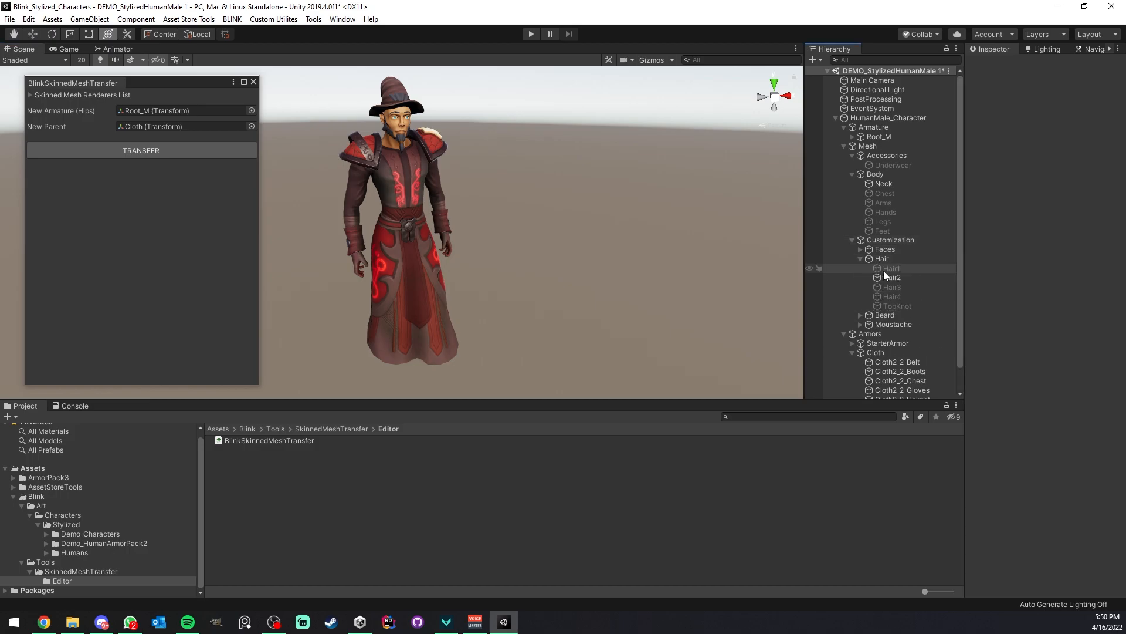
{"action": "left_click", "coordinate": [889, 278]}
{"action": "left_click", "coordinate": [995, 65]}
{"action": "left_click", "coordinate": [659, 207]}
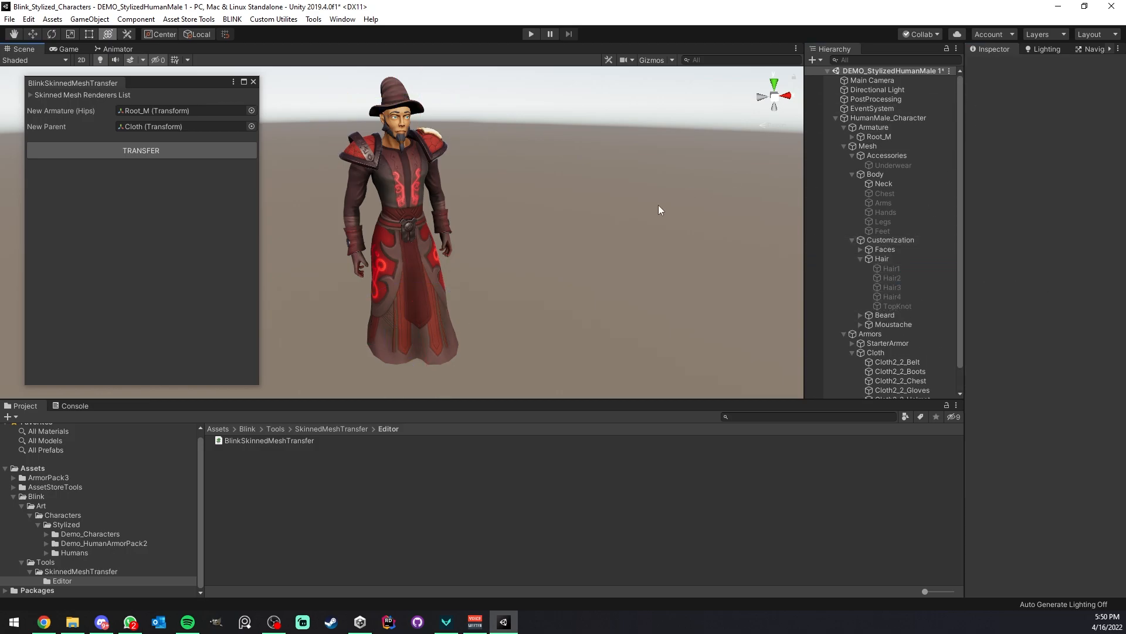
Inspect the fit of the cloth armor on the character from all sides in an enlarged Scene view
{"action": "key", "text": "shift+space"}
{"action": "right_click_drag", "start_coordinate": [635, 228], "coordinate": [671, 278]}
{"action": "left_click_drag", "start_coordinate": [670, 273], "coordinate": [540, 272], "text": "alt"}
{"action": "scroll", "coordinate": [684, 272], "scroll_direction": "down", "scroll_amount": 3}
{"action": "middle_click_drag", "start_coordinate": [684, 272], "coordinate": [821, 282]}
{"action": "left_click_drag", "start_coordinate": [822, 281], "coordinate": [631, 287], "text": "alt"}
{"action": "middle_click_drag", "start_coordinate": [631, 287], "coordinate": [762, 335]}
{"action": "left_click_drag", "start_coordinate": [762, 334], "coordinate": [528, 334], "text": "alt"}
{"action": "middle_click_drag", "start_coordinate": [528, 335], "coordinate": [610, 340]}
{"action": "right_click_drag", "start_coordinate": [868, 337], "coordinate": [698, 336]}
{"action": "scroll", "coordinate": [698, 335], "scroll_direction": "down", "scroll_amount": 4}
{"action": "right_click_drag", "start_coordinate": [772, 333], "coordinate": [730, 361]}
{"action": "middle_click_drag", "start_coordinate": [730, 361], "coordinate": [575, 358]}
{"action": "right_click_drag", "start_coordinate": [723, 360], "coordinate": [562, 344]}
{"action": "middle_click_drag", "start_coordinate": [562, 344], "coordinate": [411, 340]}
{"action": "right_click_drag", "start_coordinate": [615, 335], "coordinate": [555, 320]}
{"action": "key", "text": "shift+space"}
{"action": "right_click_drag", "start_coordinate": [592, 264], "coordinate": [537, 276]}
{"action": "scroll", "coordinate": [537, 276], "scroll_direction": "up", "scroll_amount": 3}
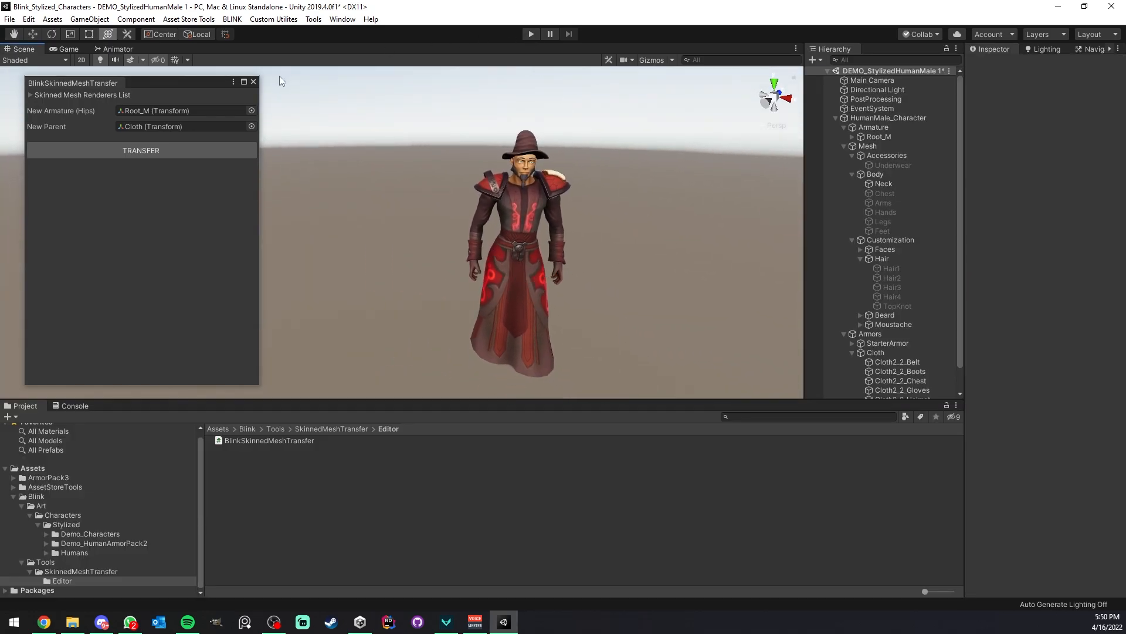
Close the transfer tool and run the scene in Play mode to check the armor on the character, ending the playback
{"action": "left_click", "coordinate": [254, 82]}
{"action": "left_click", "coordinate": [529, 38]}
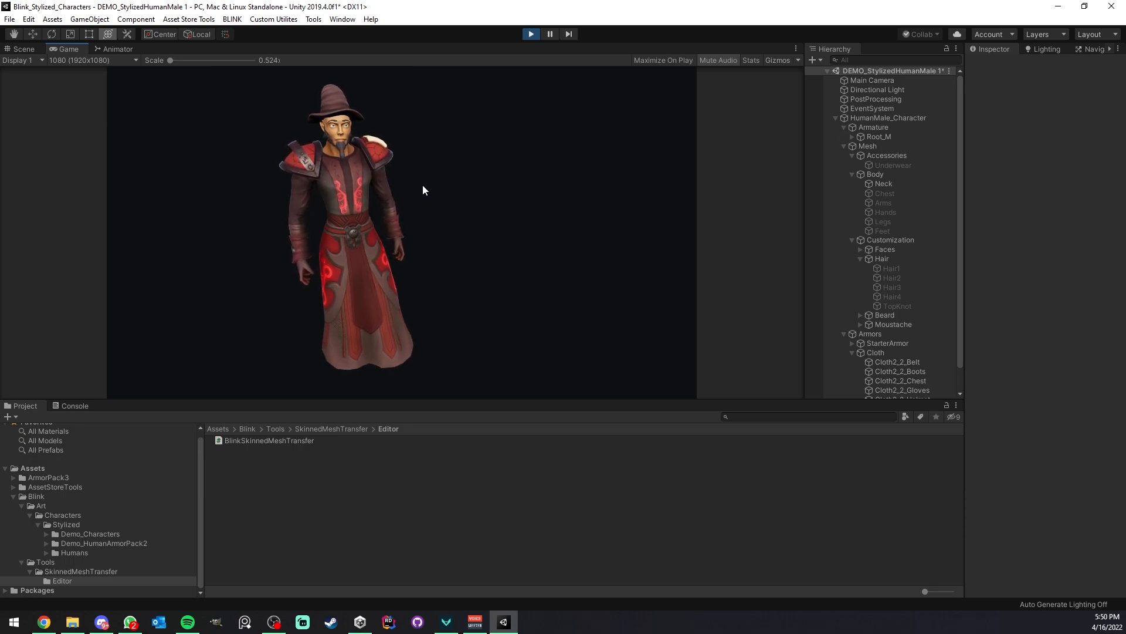
{"action": "left_click", "coordinate": [531, 34]}
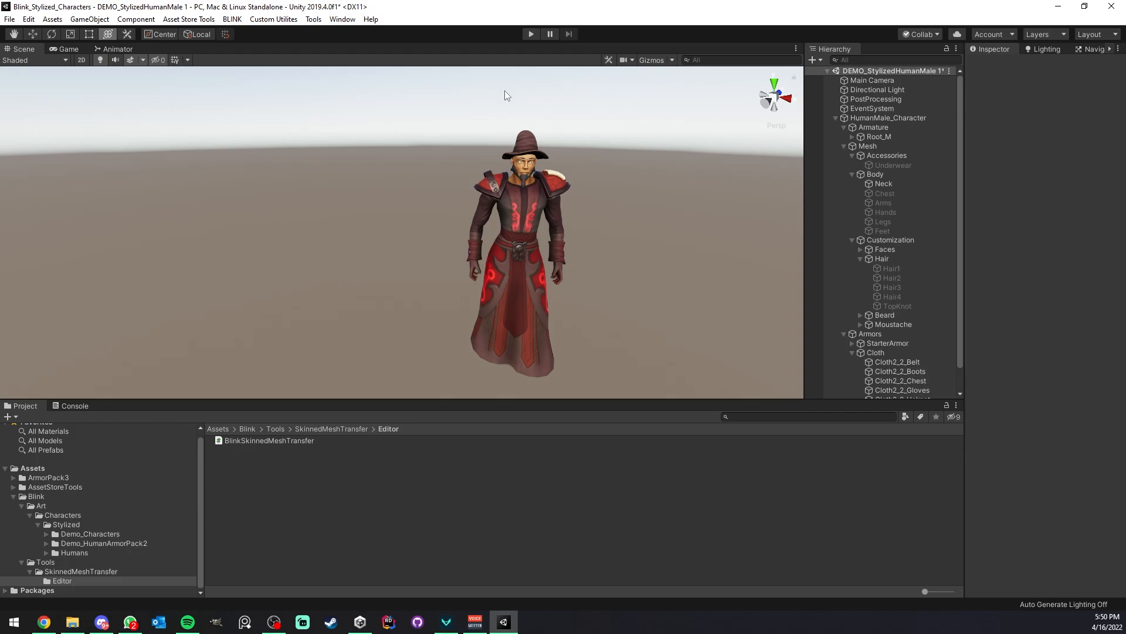